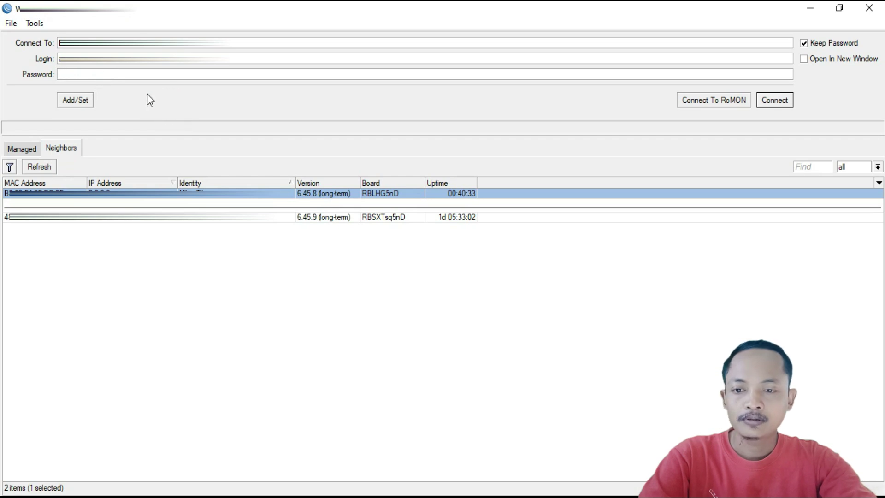
Connect to the LHG 5, add a new bridge named bridge1, and show its port list.
{"action": "left_click", "coordinate": [774, 101]}
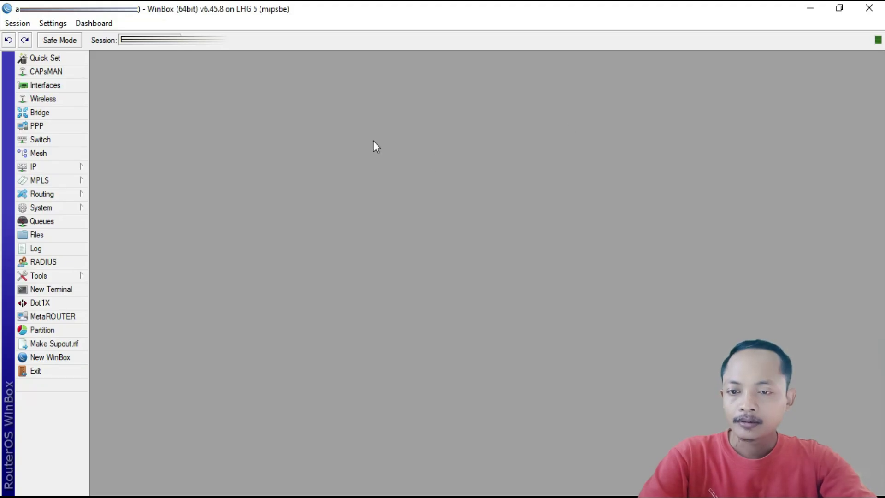
{"action": "left_click", "coordinate": [49, 114]}
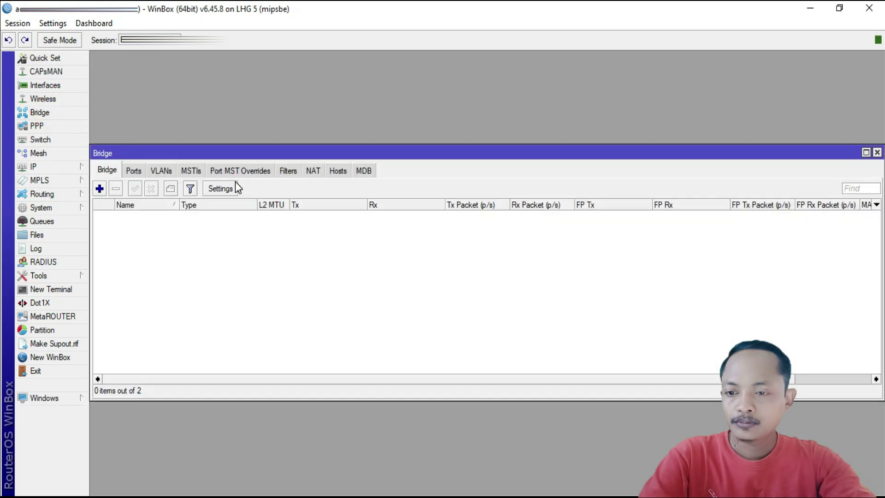
{"action": "left_click", "coordinate": [100, 188]}
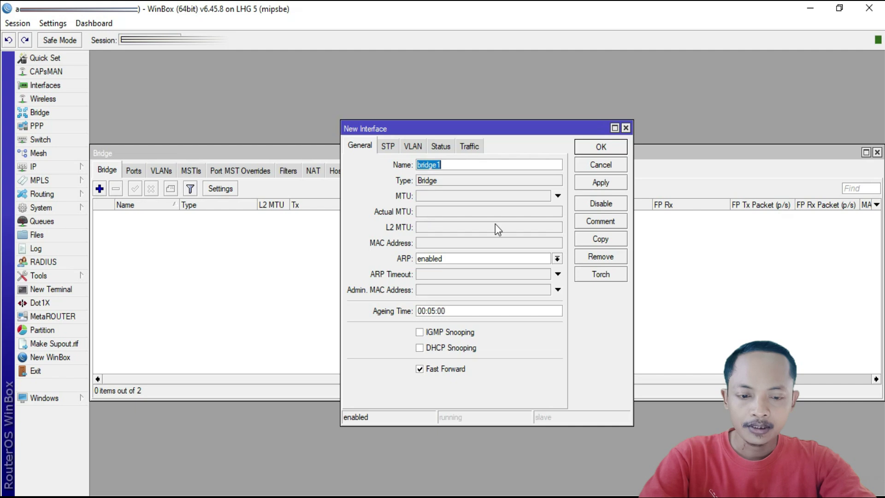
{"action": "left_click", "coordinate": [599, 185]}
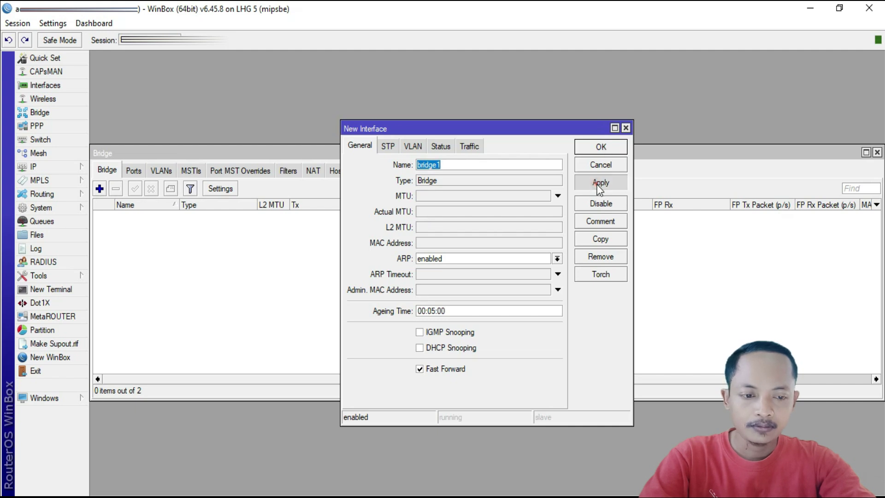
{"action": "left_click", "coordinate": [599, 147]}
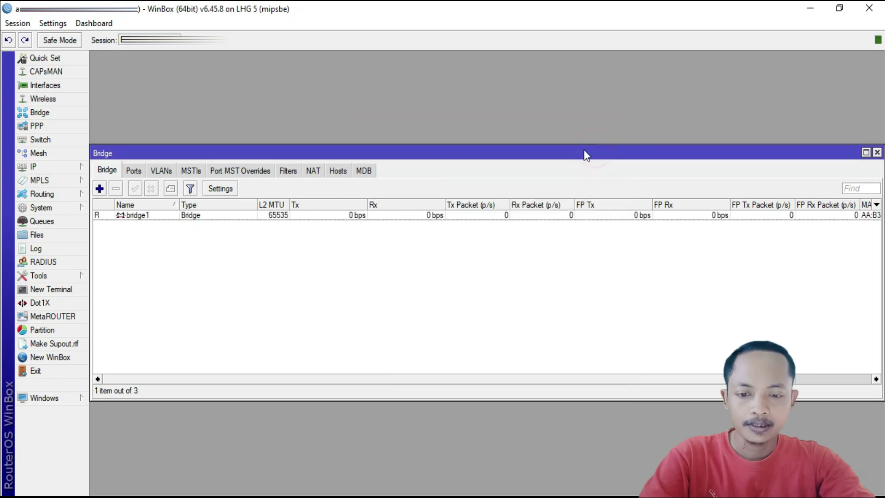
{"action": "left_click", "coordinate": [213, 217]}
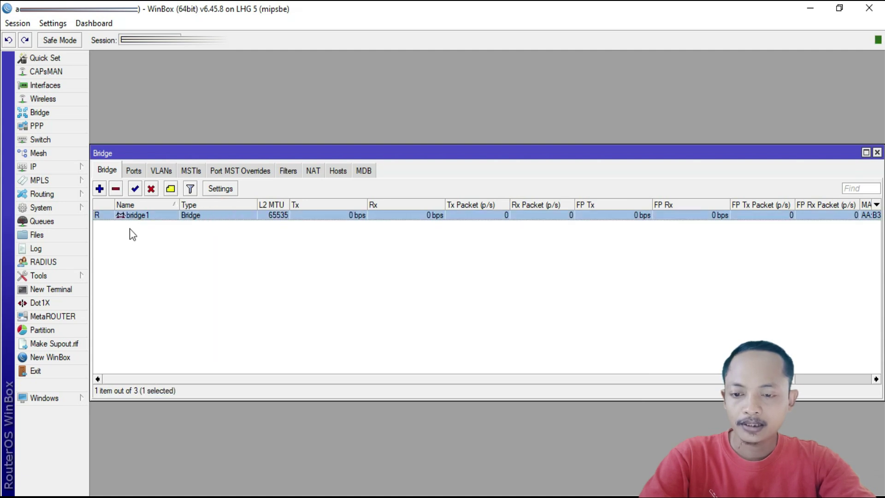
{"action": "left_click", "coordinate": [134, 171]}
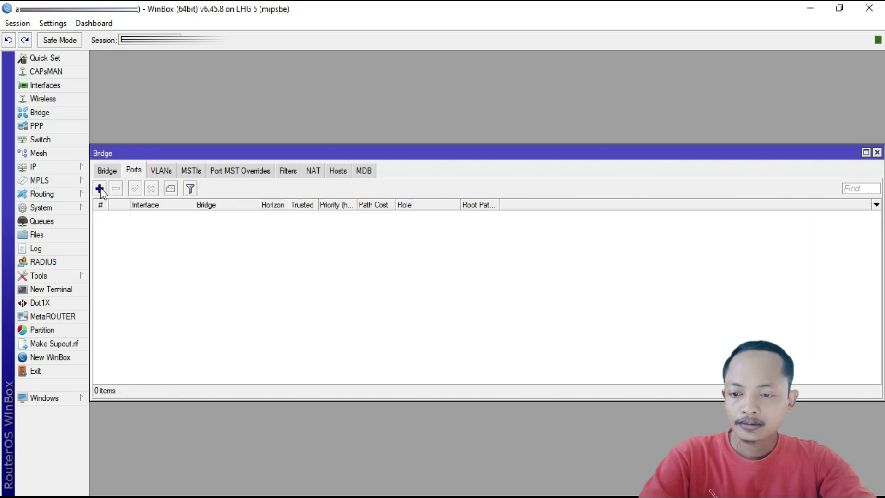
Add wlan1 as a port of bridge1.
{"action": "left_click", "coordinate": [99, 189]}
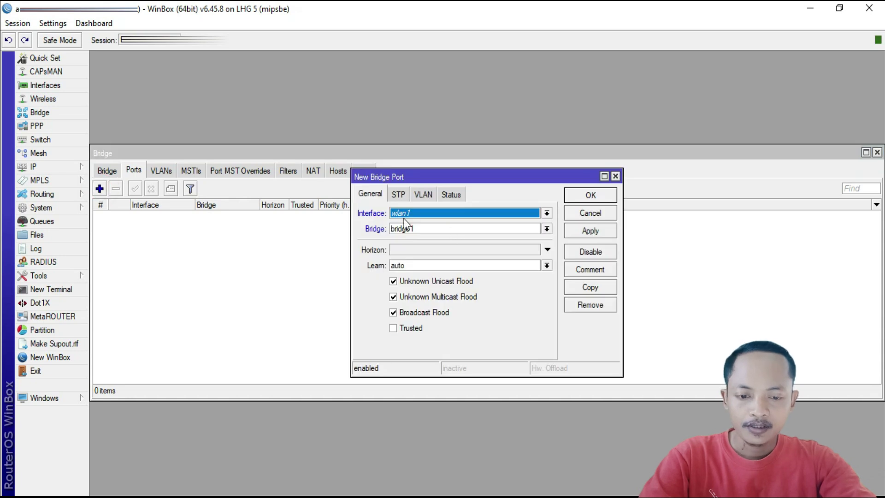
{"action": "left_click", "coordinate": [586, 233]}
{"action": "left_click", "coordinate": [586, 196]}
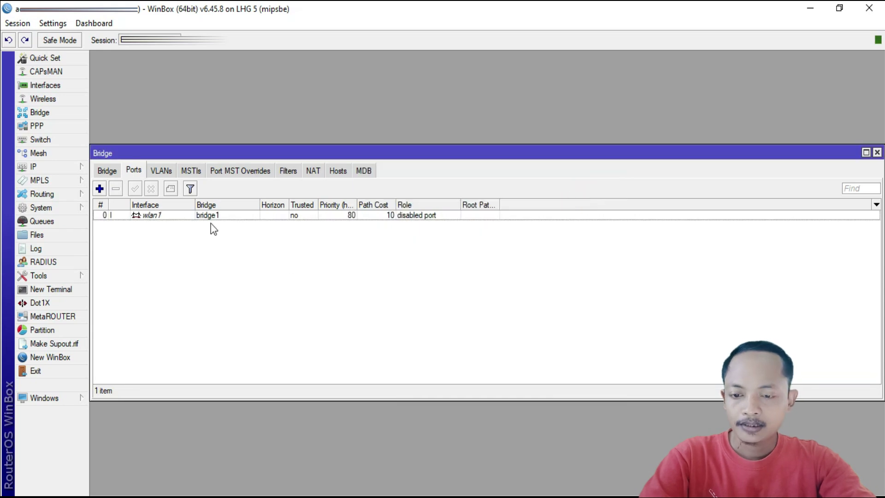
{"action": "left_click", "coordinate": [211, 217]}
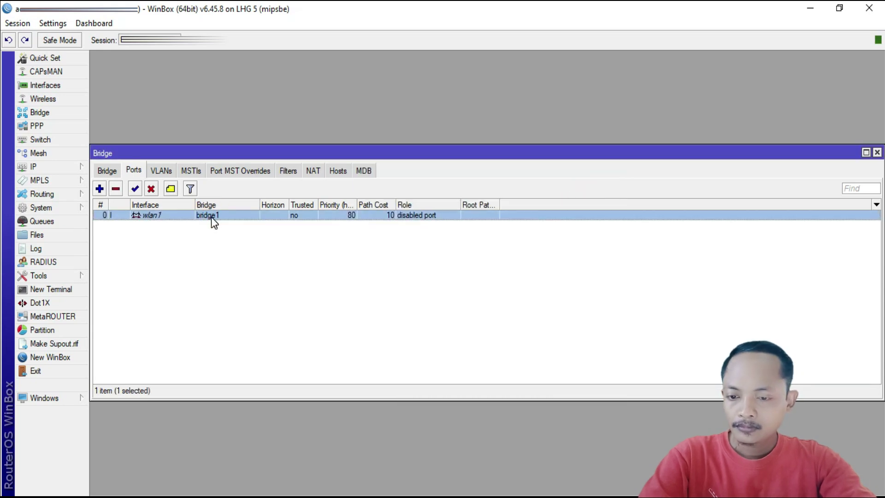
Add ether1 as a second port of bridge1.
{"action": "left_click", "coordinate": [99, 189]}
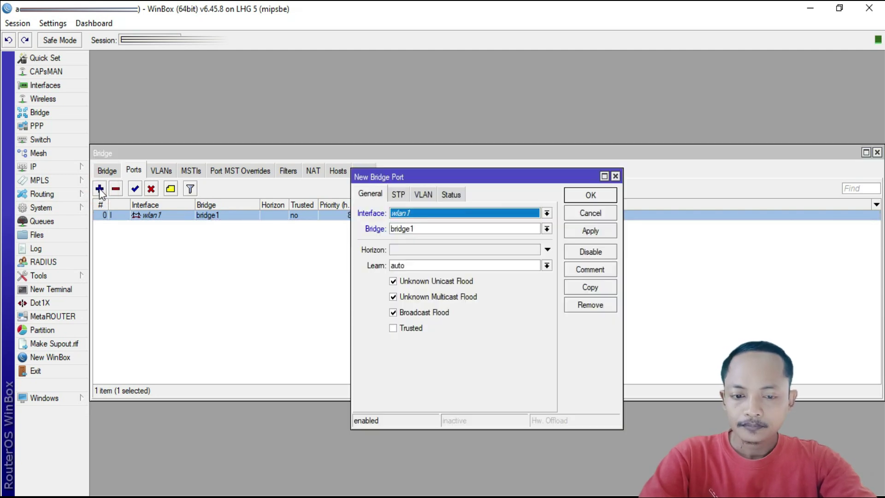
{"action": "left_click", "coordinate": [518, 213]}
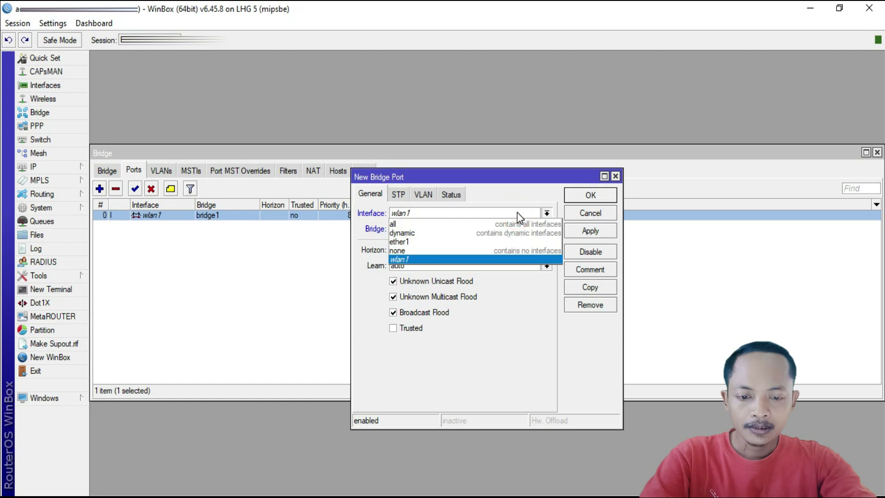
{"action": "left_click", "coordinate": [410, 241]}
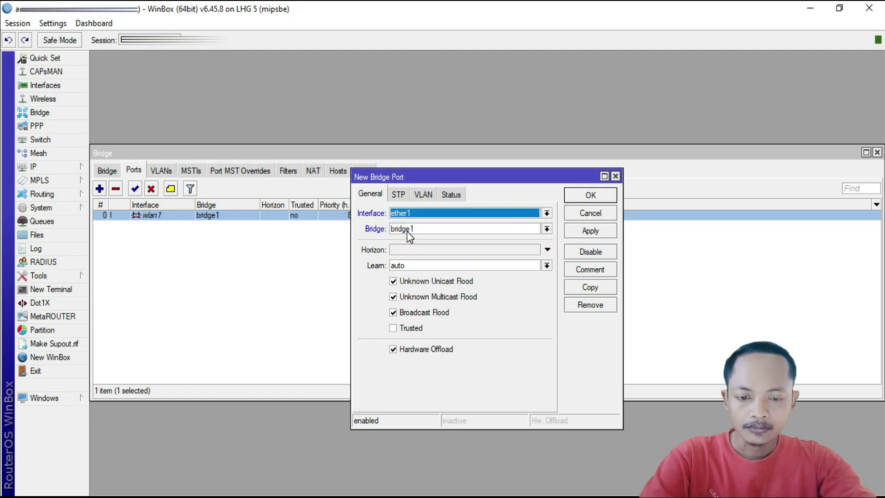
{"action": "left_click", "coordinate": [586, 234]}
{"action": "left_click", "coordinate": [587, 198]}
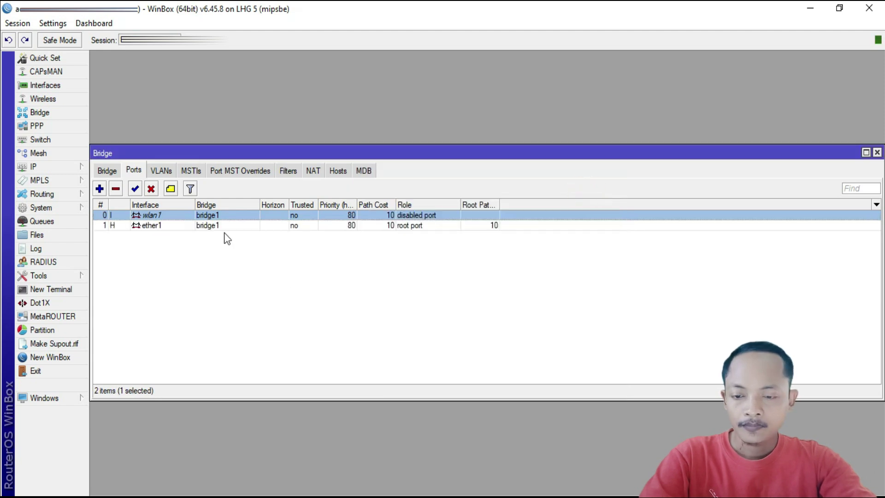
{"action": "left_click", "coordinate": [145, 227]}
{"action": "left_click", "coordinate": [145, 217]}
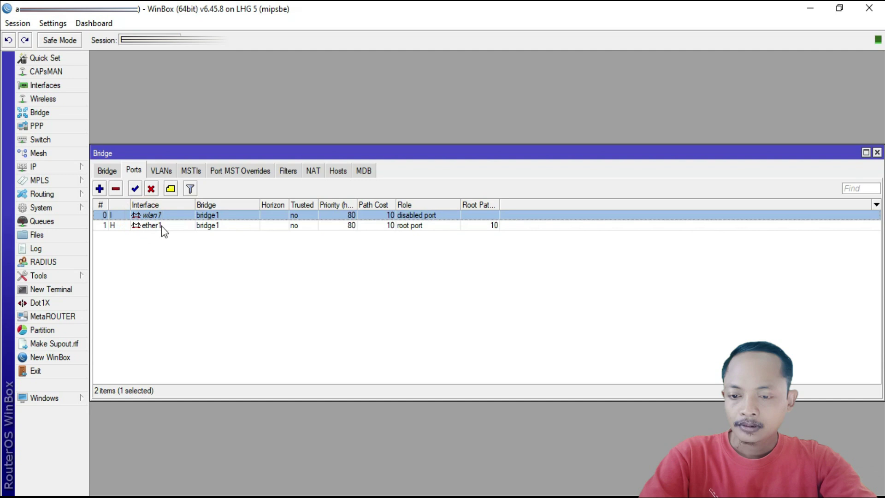
{"action": "left_click", "coordinate": [107, 172]}
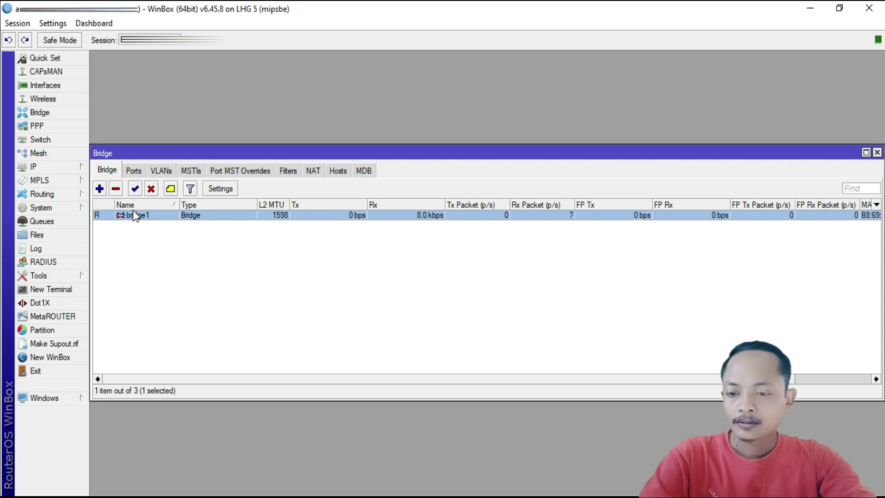
Enable wlan1 in the Wireless tables and view the security profiles list.
{"action": "left_click", "coordinate": [53, 98]}
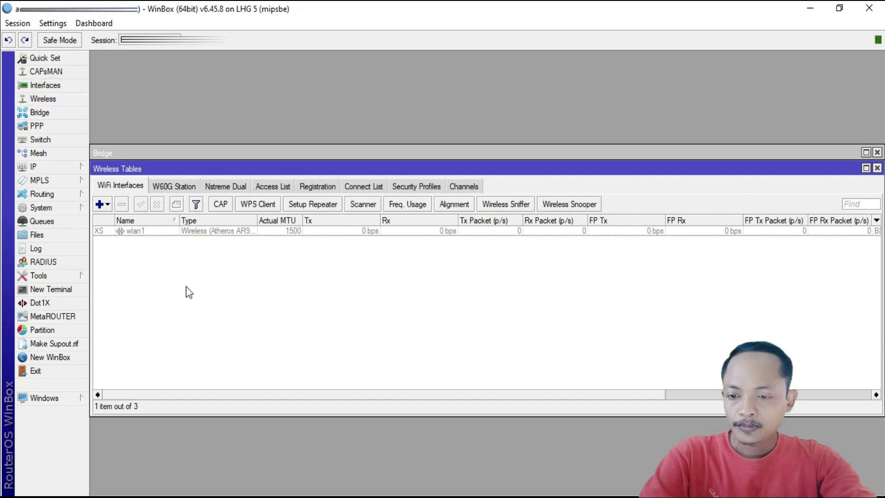
{"action": "left_click", "coordinate": [217, 231]}
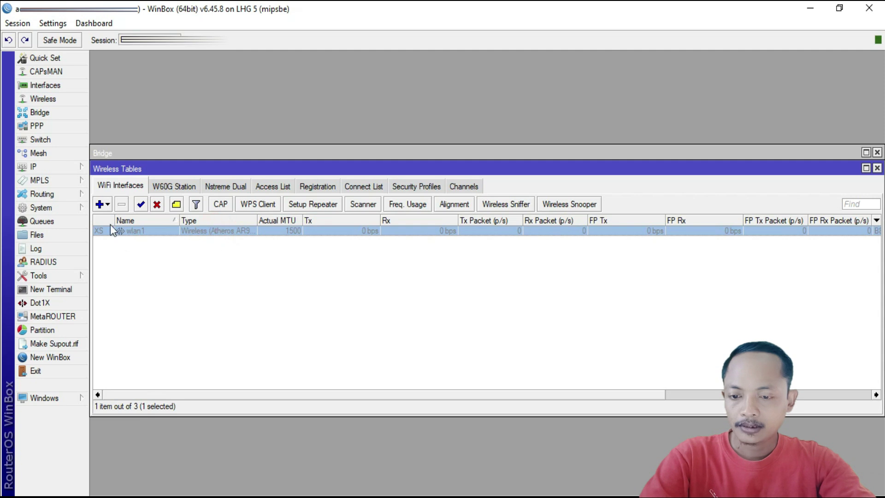
{"action": "left_click", "coordinate": [141, 205]}
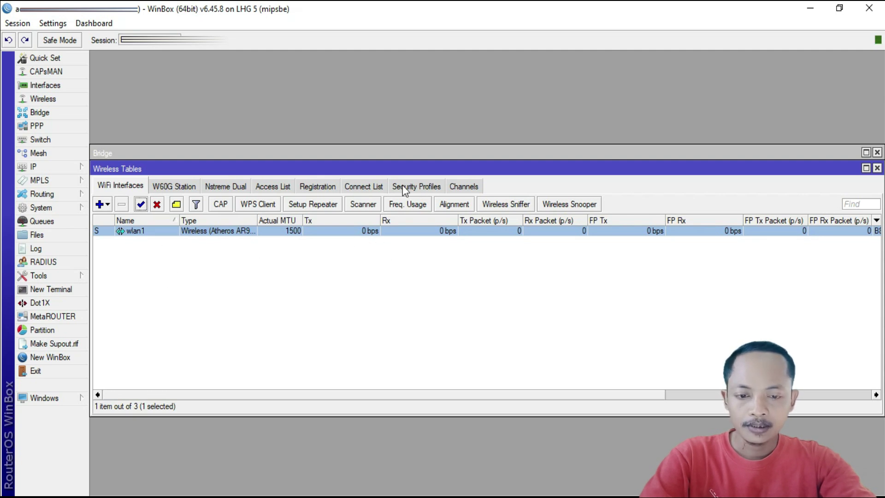
{"action": "left_click", "coordinate": [415, 187]}
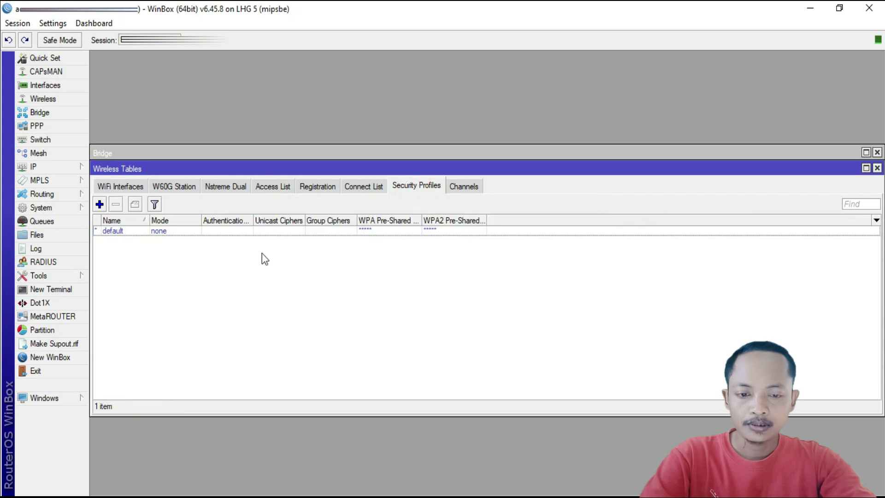
Create a new security profile using dynamic keys and WPA2 PSK, entering the WPA2 pre-shared key.
{"action": "left_click", "coordinate": [100, 204]}
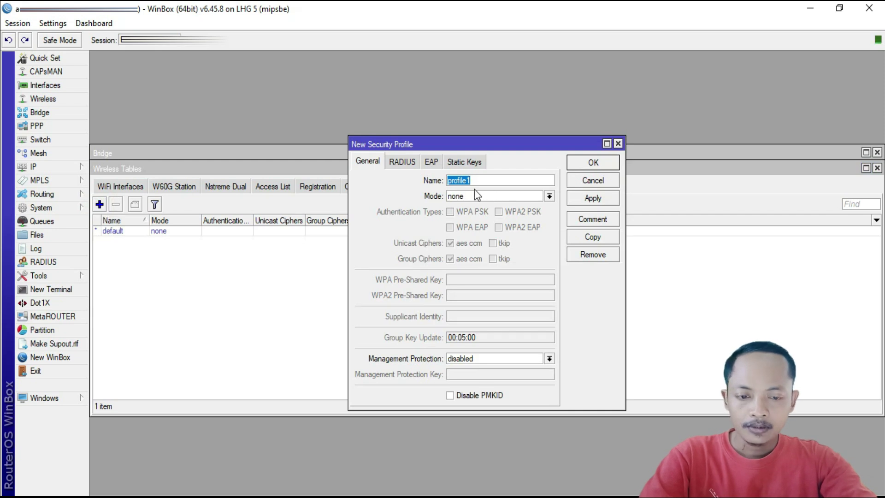
{"action": "left_click", "coordinate": [548, 195]}
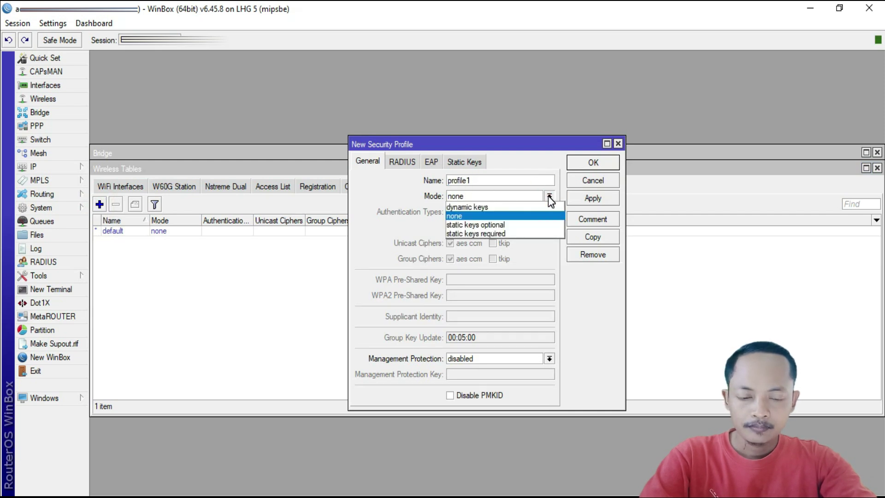
{"action": "left_click", "coordinate": [524, 207]}
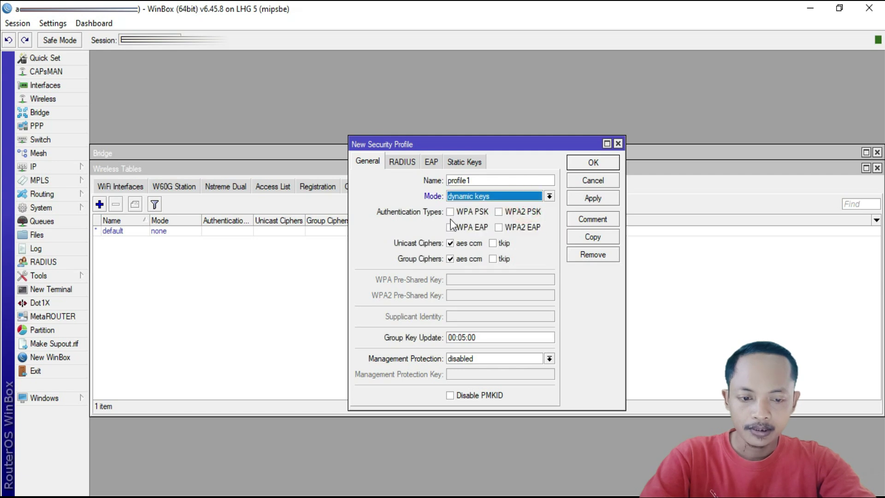
{"action": "left_click", "coordinate": [500, 212]}
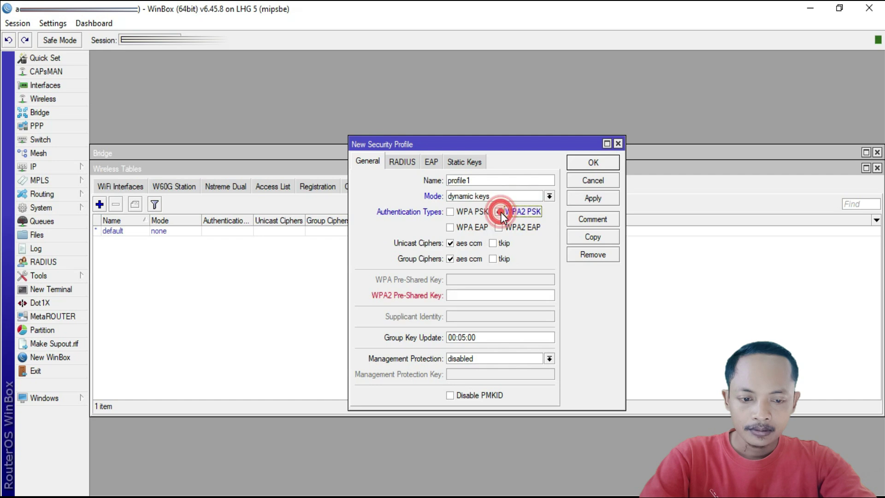
{"action": "left_click", "coordinate": [466, 295]}
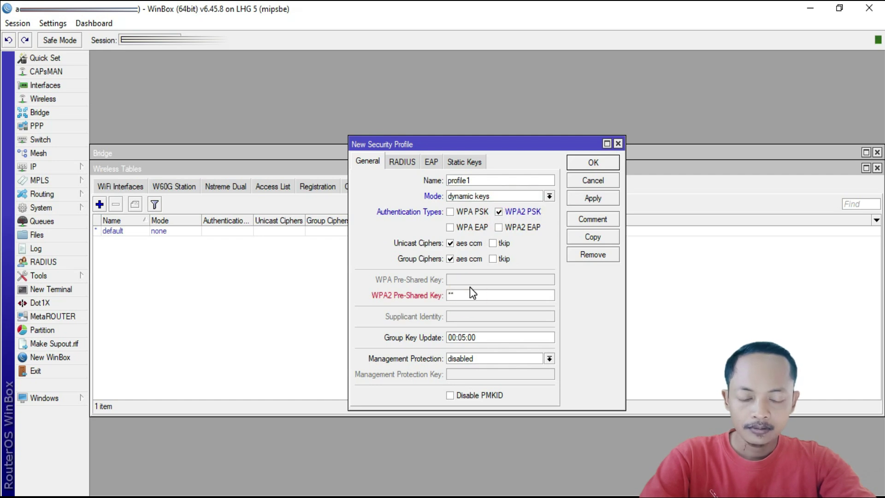
{"action": "type", "text": "12345678"}
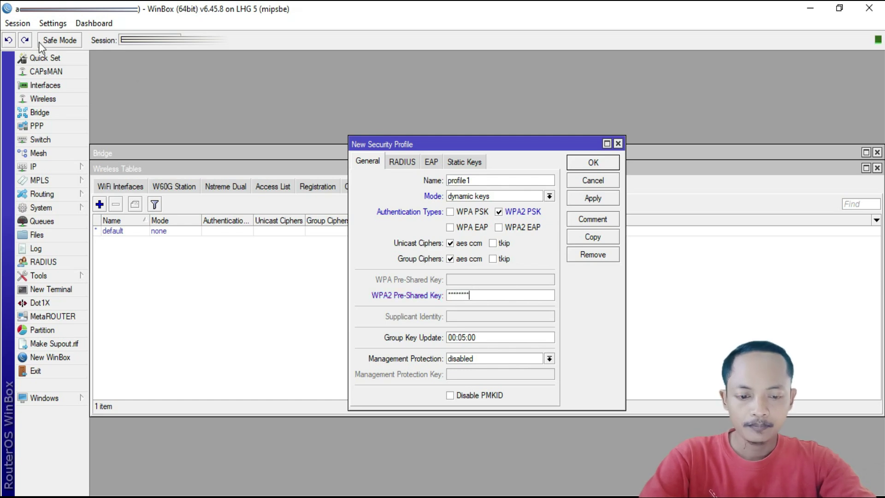
Turn off Hide Passwords and save the new profile1.
{"action": "left_click", "coordinate": [18, 23]}
{"action": "mouse_move", "coordinate": [48, 26]}
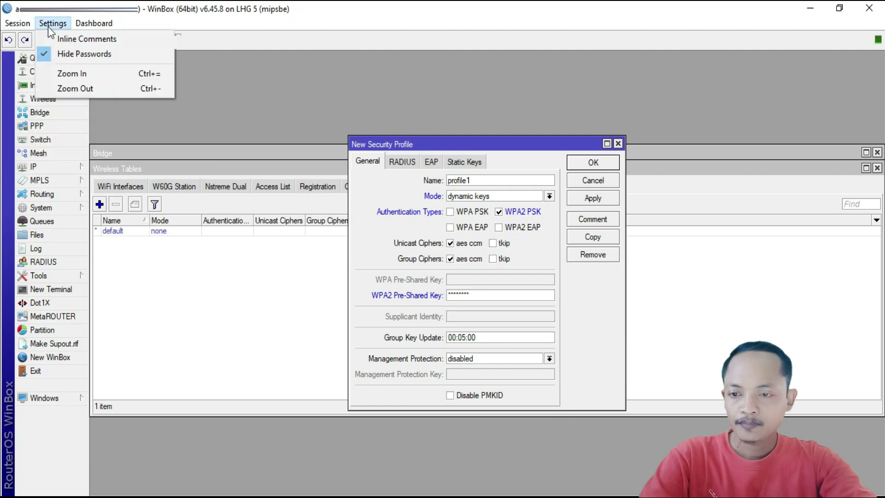
{"action": "left_click", "coordinate": [75, 54]}
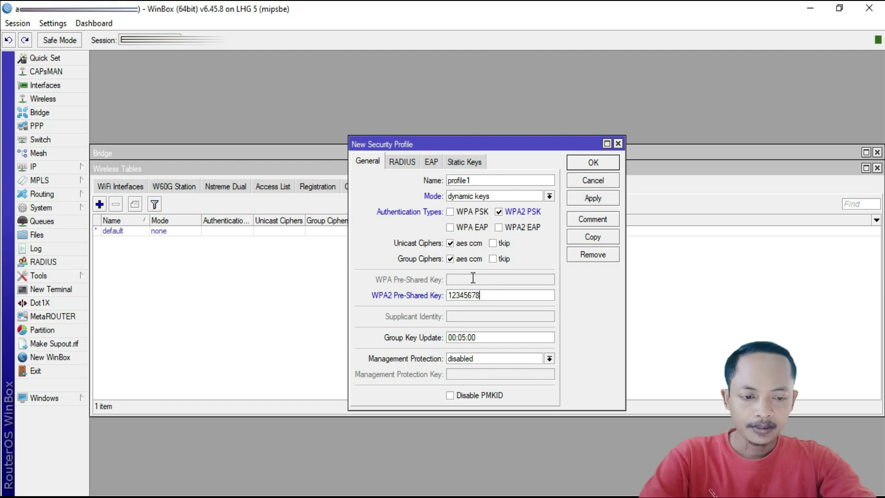
{"action": "left_click", "coordinate": [595, 198]}
{"action": "left_click", "coordinate": [600, 163]}
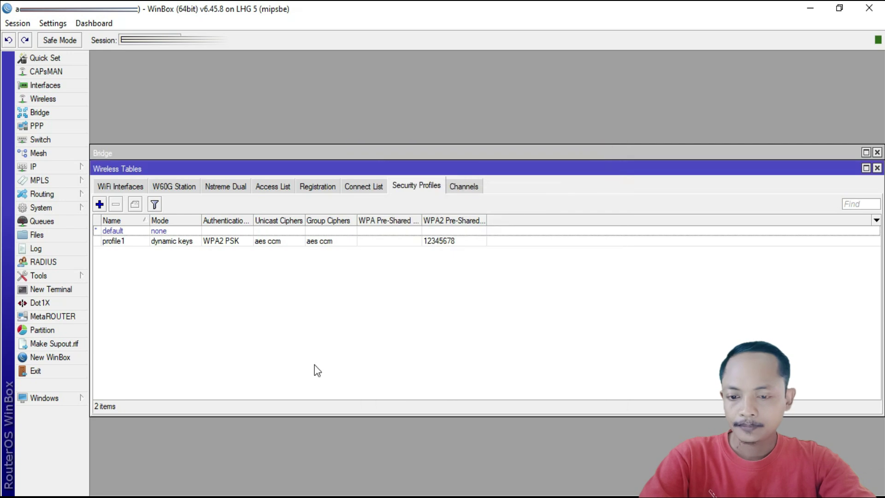
Set wlan1 to bridge mode on the 5GHz-A/N band with 20MHz channel width.
{"action": "left_click", "coordinate": [116, 188]}
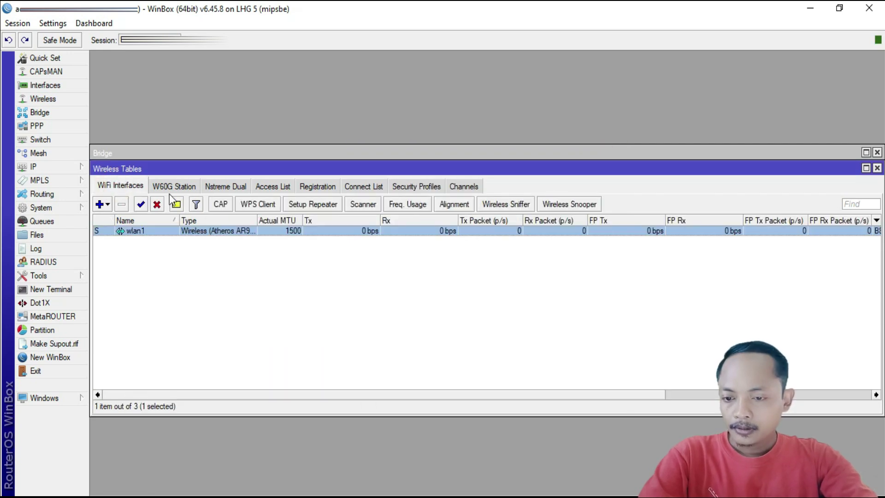
{"action": "double_click", "coordinate": [231, 232]}
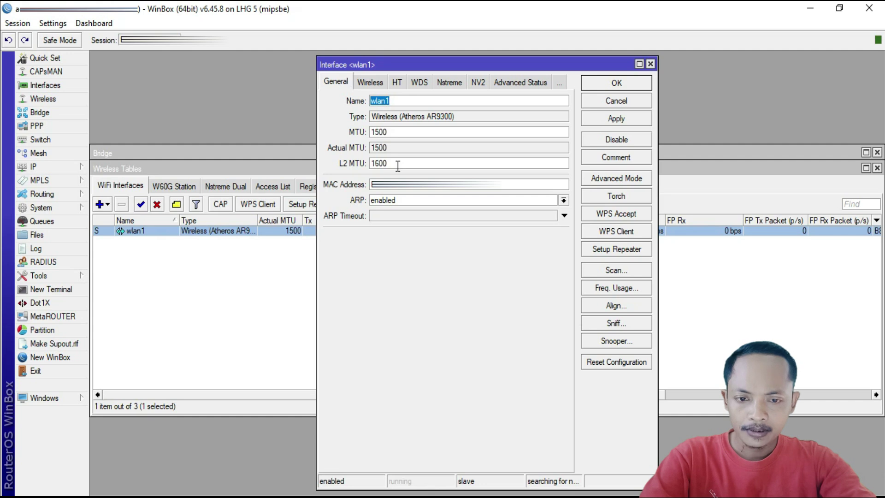
{"action": "left_click", "coordinate": [371, 84]}
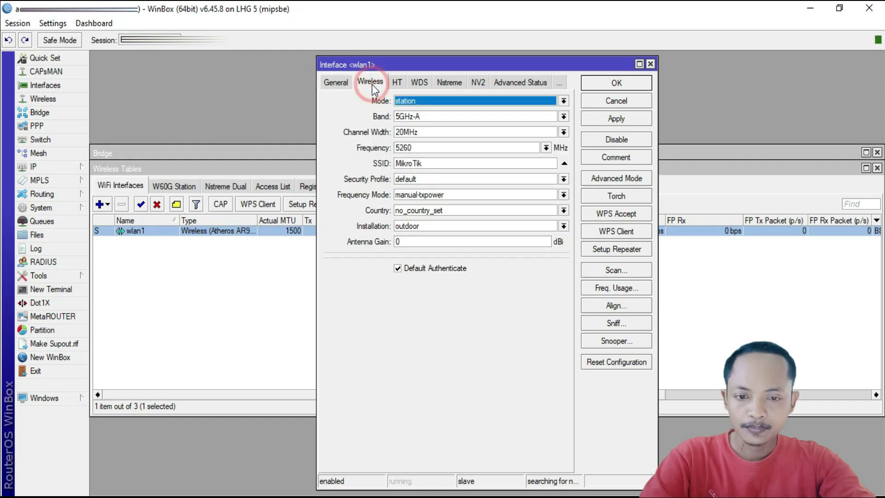
{"action": "left_click", "coordinate": [564, 101]}
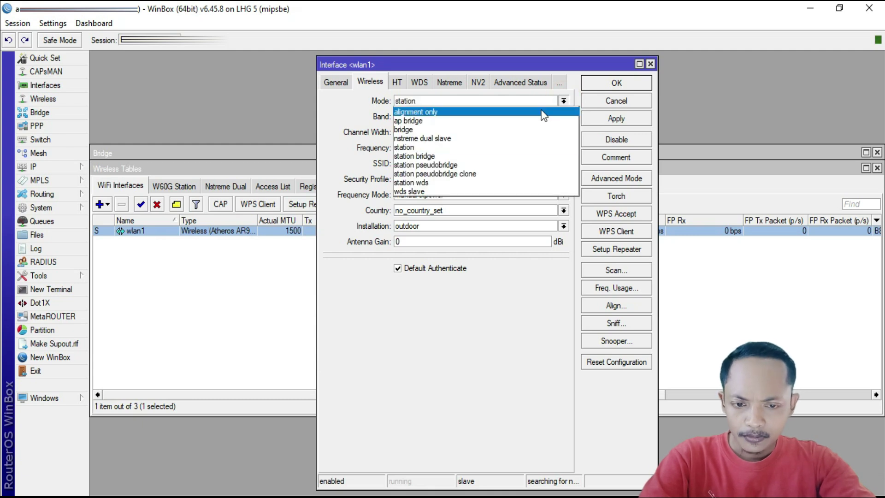
{"action": "left_click", "coordinate": [421, 129]}
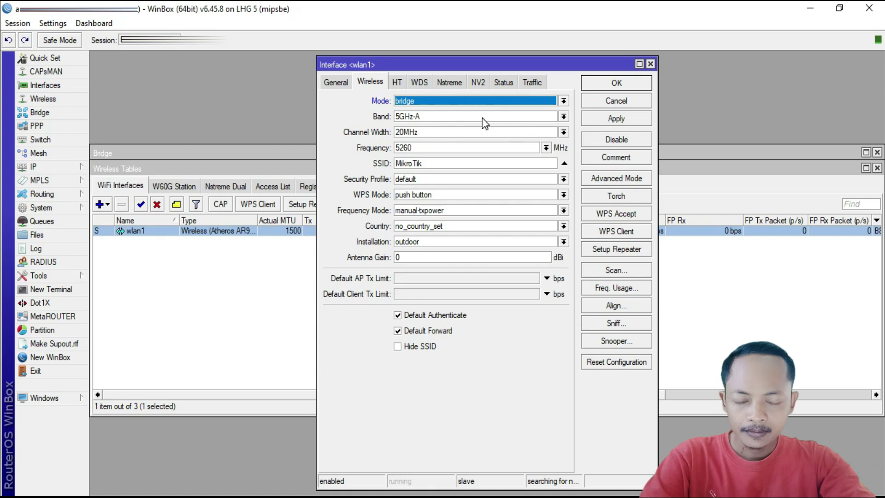
{"action": "left_click", "coordinate": [563, 117]}
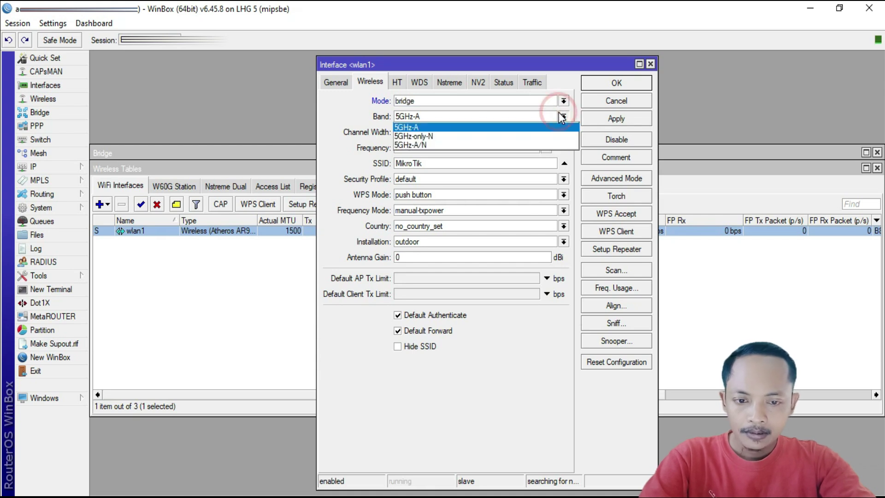
{"action": "left_click", "coordinate": [424, 146]}
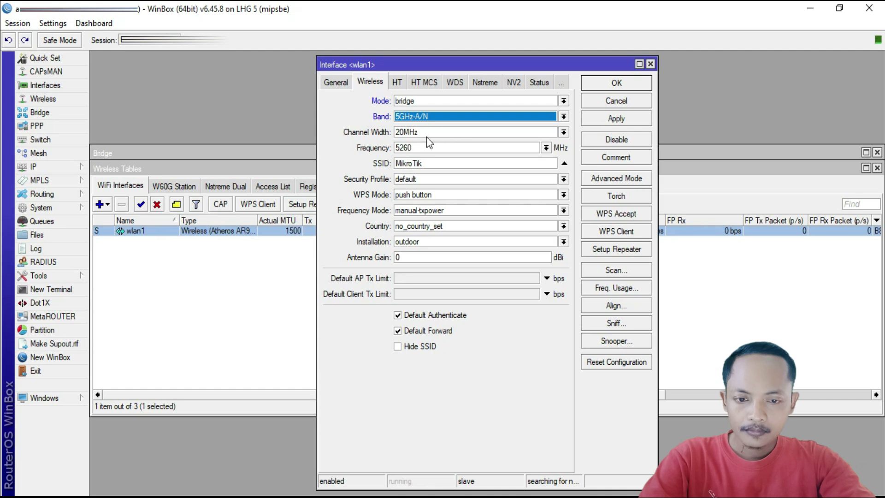
{"action": "left_click", "coordinate": [423, 131]}
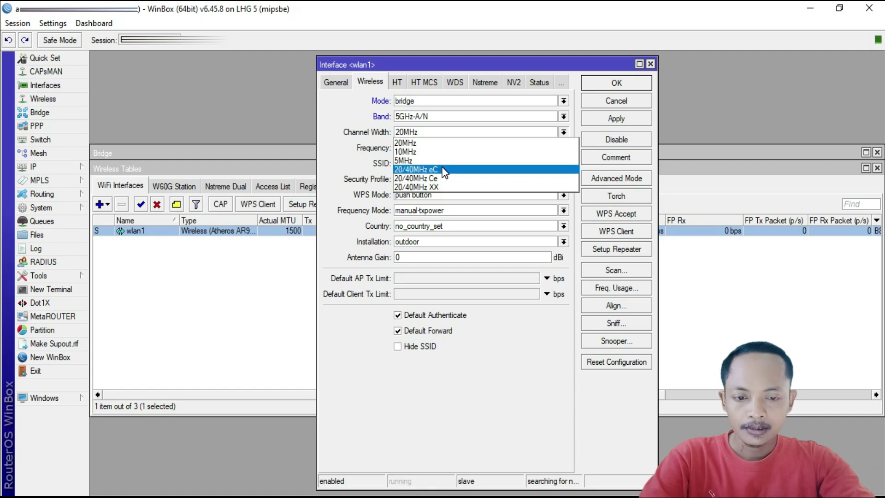
{"action": "left_click", "coordinate": [435, 143]}
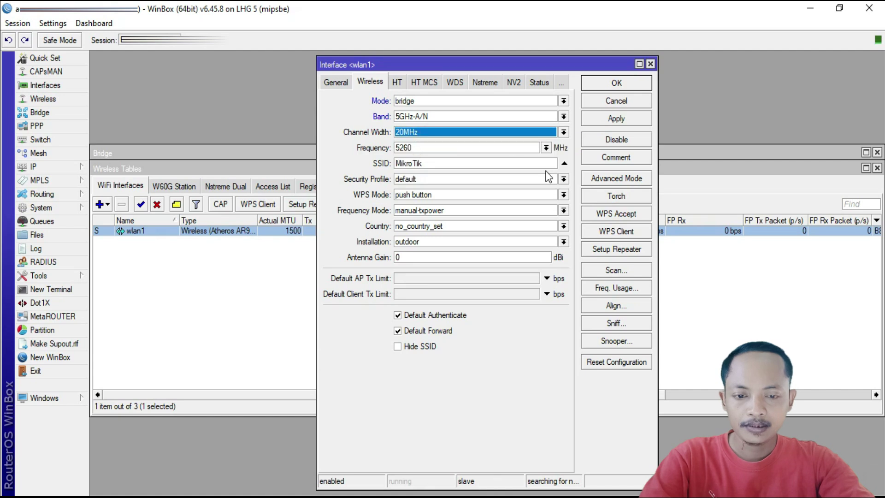
{"action": "left_click", "coordinate": [545, 147]}
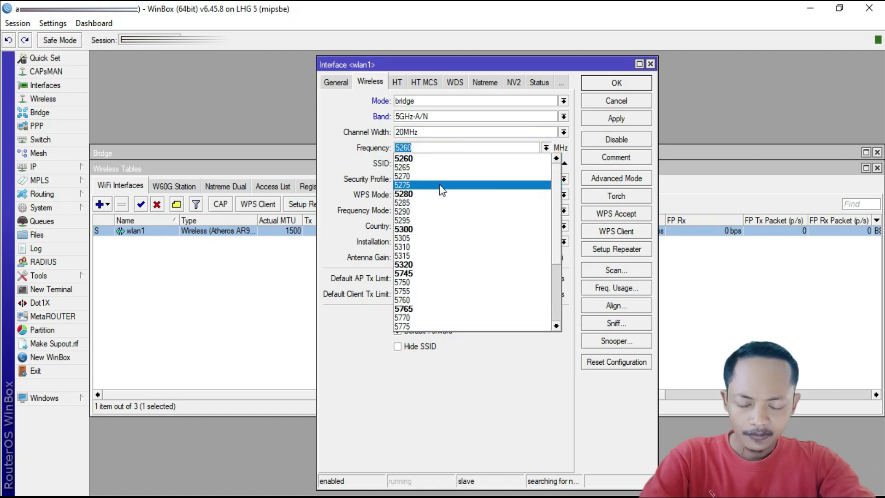
Set wlan1's frequency to 5800 MHz and replace the SSID MikroTik with AP-UTARA.
{"action": "scroll", "coordinate": [441, 190], "scroll_direction": "down", "scroll_amount": 1}
{"action": "scroll", "coordinate": [441, 191], "scroll_direction": "down", "scroll_amount": 3}
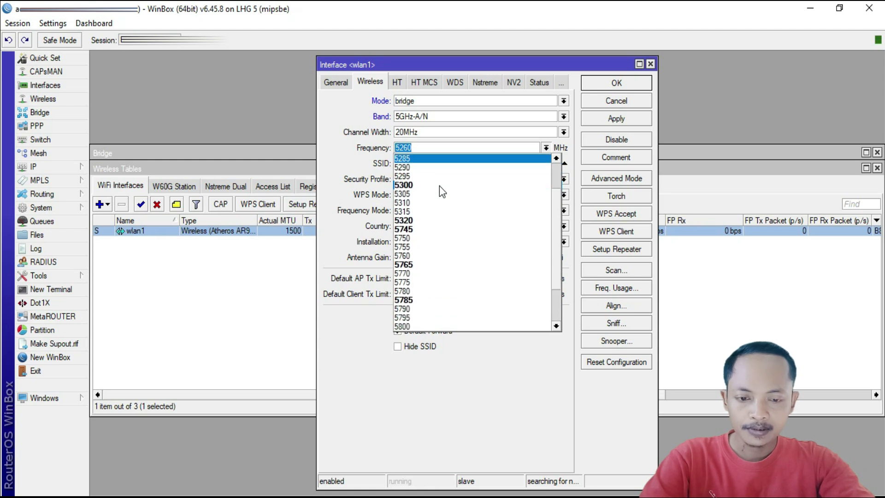
{"action": "scroll", "coordinate": [440, 191], "scroll_direction": "down", "scroll_amount": 2}
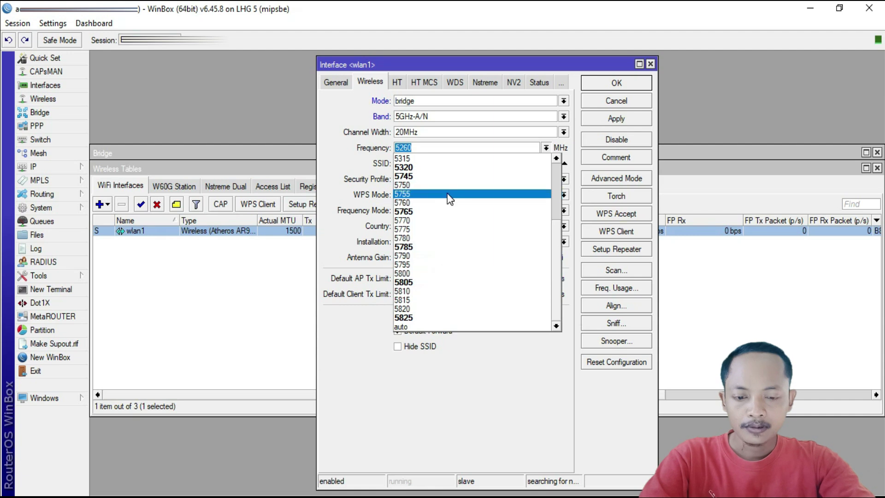
{"action": "left_click", "coordinate": [441, 277]}
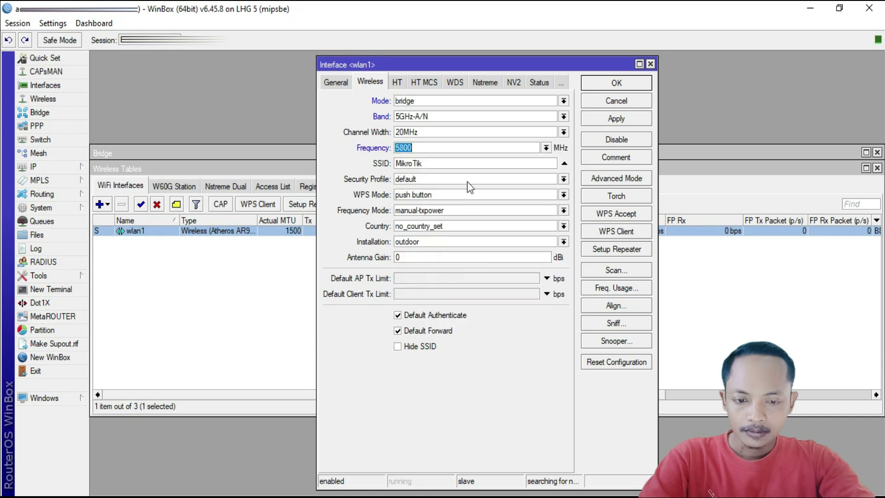
{"action": "left_click", "coordinate": [437, 161]}
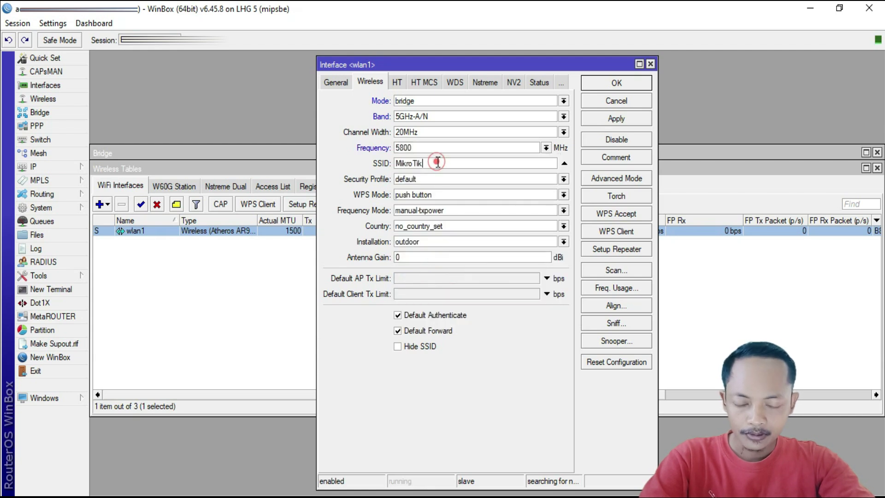
{"action": "left_click", "coordinate": [476, 163]}
{"action": "double_click", "coordinate": [476, 164]}
{"action": "type", "text": "AP"}
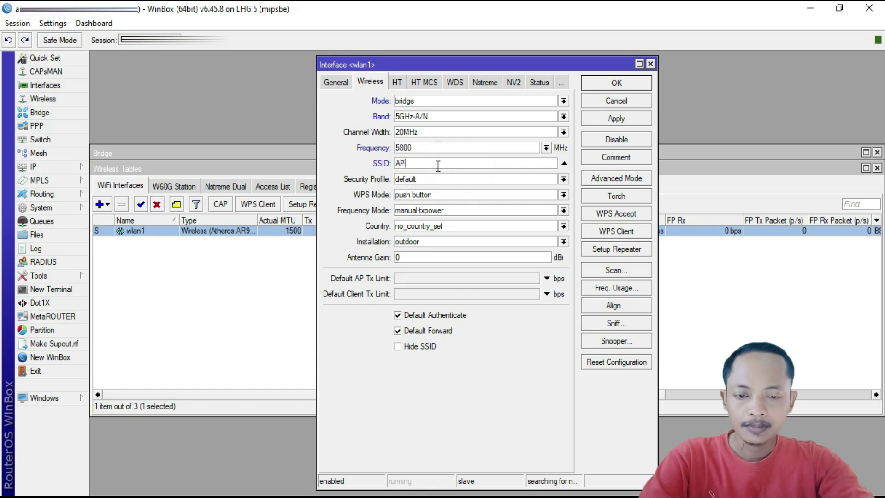
{"action": "type", "text": "-UTARA"}
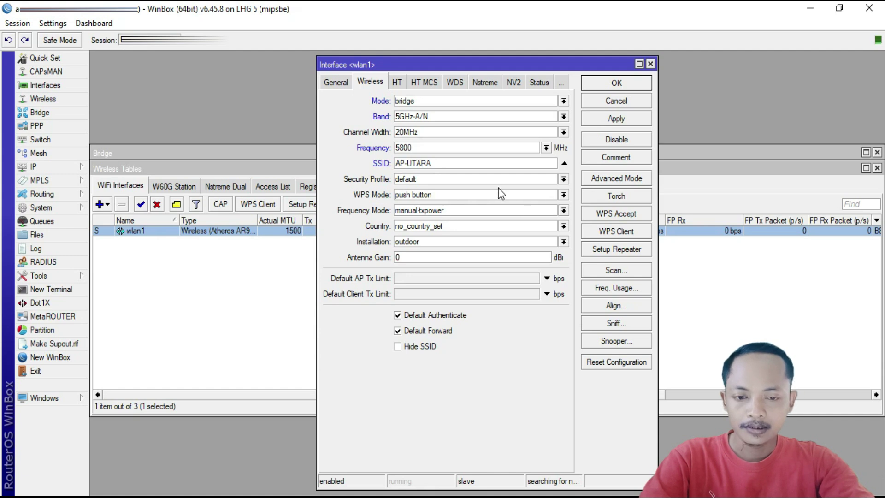
In Advanced Mode, change the radio name to AP-UTARA LHG.
{"action": "left_click", "coordinate": [609, 178]}
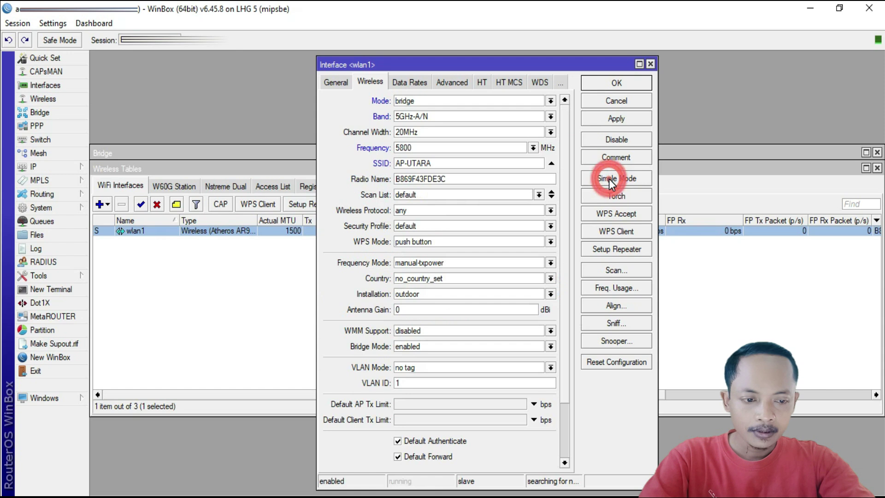
{"action": "left_click", "coordinate": [460, 178]}
{"action": "left_click", "coordinate": [478, 179]}
{"action": "left_click_drag", "start_coordinate": [479, 180], "coordinate": [374, 178]}
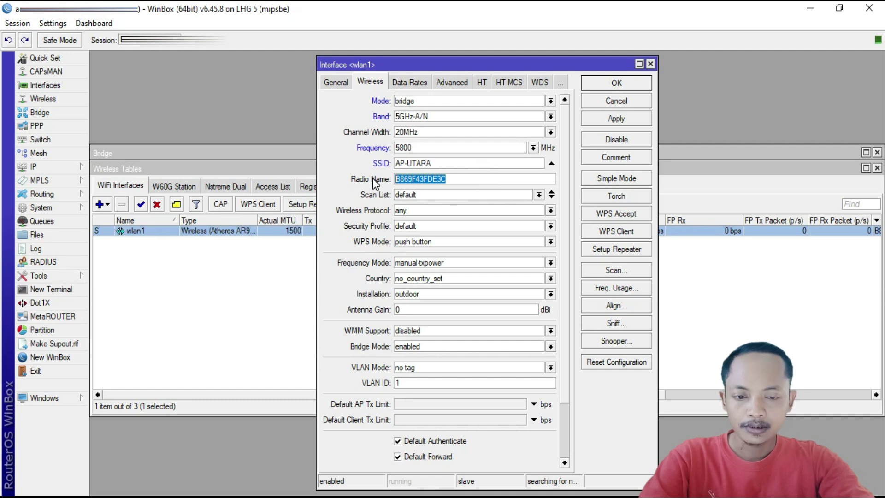
{"action": "type", "text": "AP"}
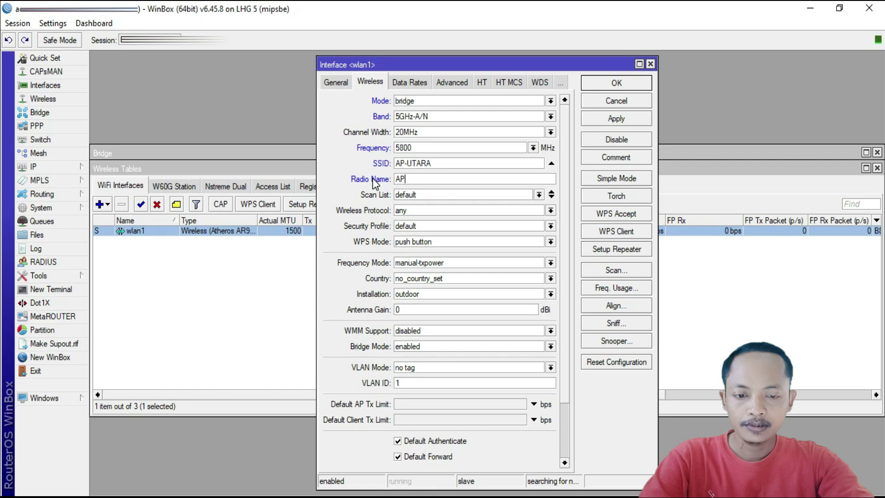
{"action": "type", "text": "-U"}
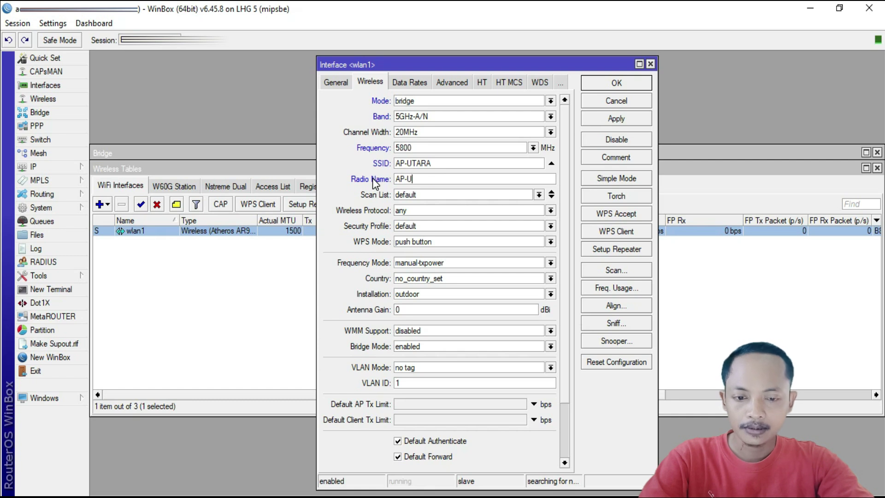
{"action": "type", "text": "TARA LHG"}
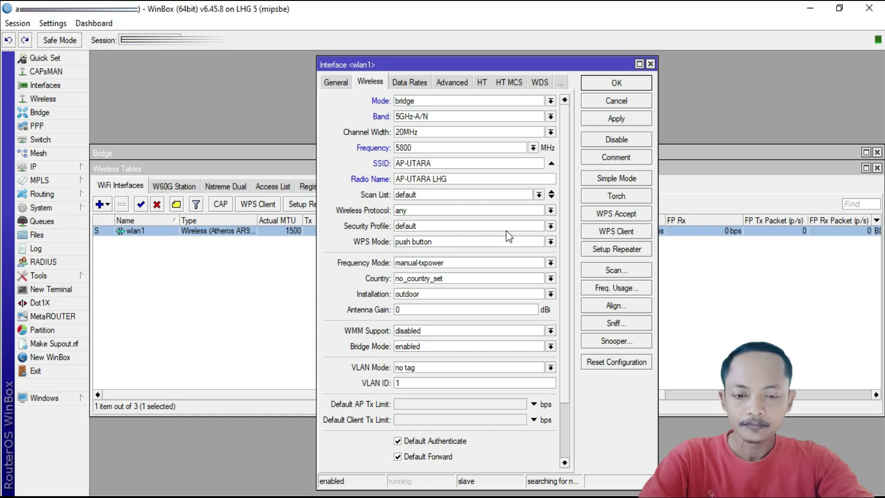
Set the scan list to 5745-5825.
{"action": "left_click", "coordinate": [539, 195]}
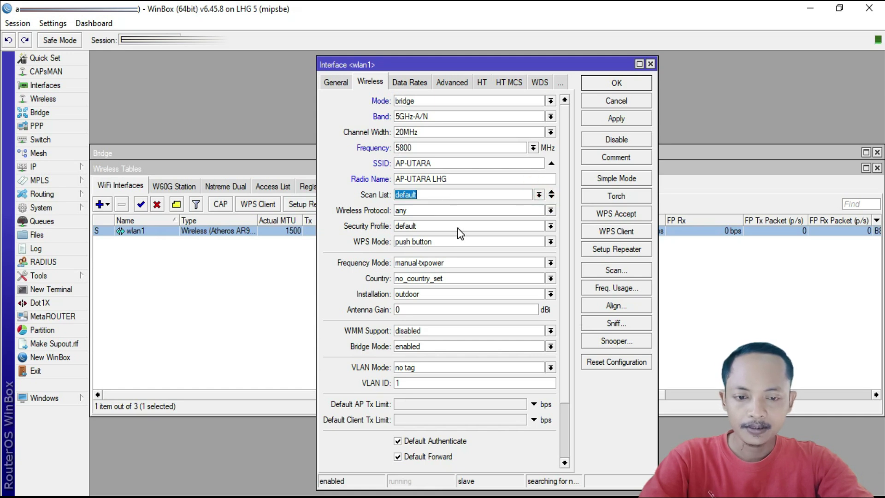
{"action": "type", "text": "5725"}
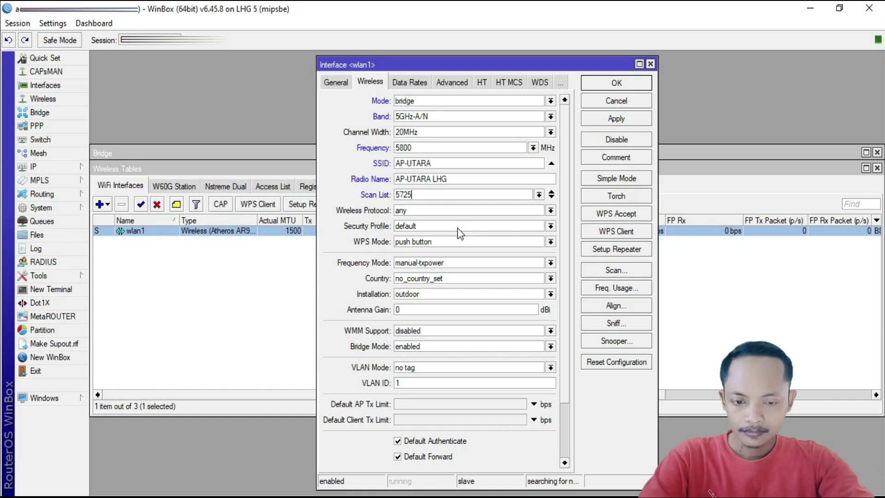
{"action": "key", "text": "BackSpace"}
{"action": "type", "text": "45-"}
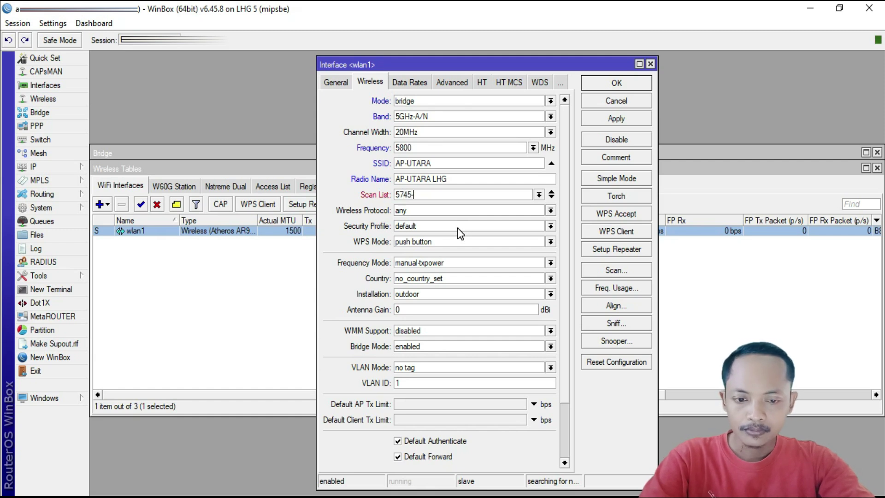
{"action": "type", "text": "5825"}
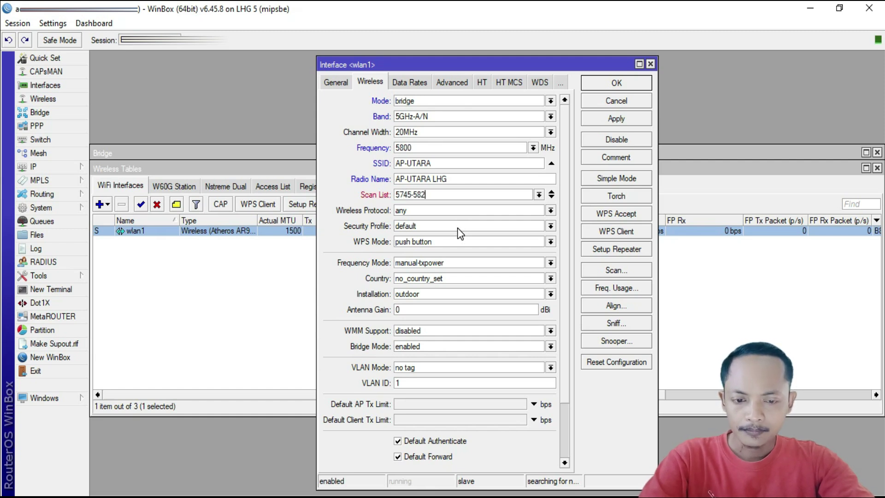
{"action": "left_click_drag", "start_coordinate": [399, 194], "coordinate": [427, 194]}
{"action": "left_click", "coordinate": [426, 194]}
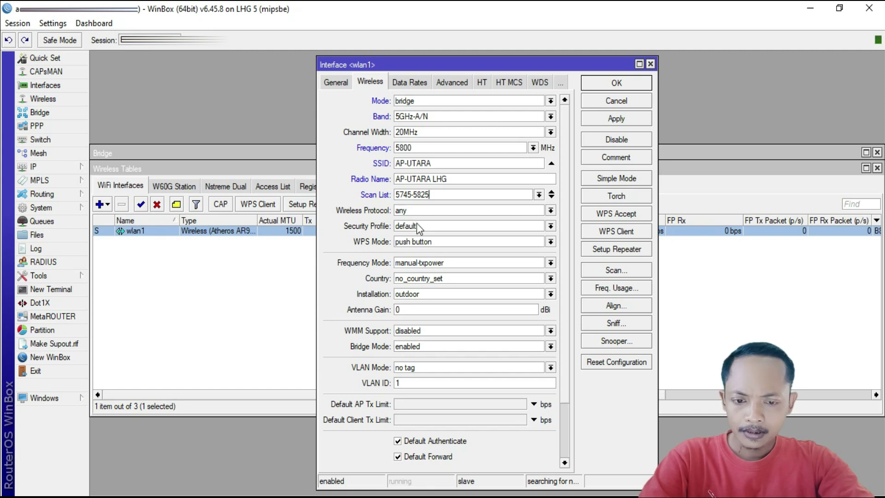
{"action": "left_click", "coordinate": [413, 211]}
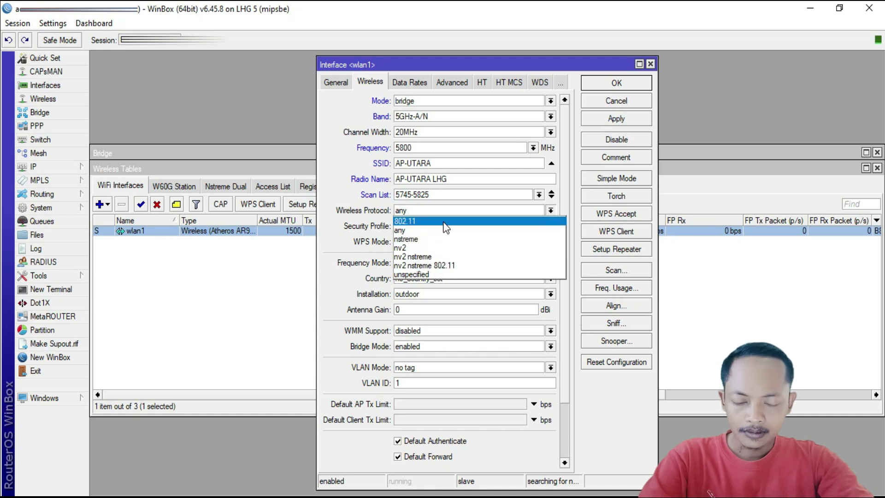
Use nv2 protocol and superchannel mode, keeping no_country_set, outdoor installation and bridge mode enabled.
{"action": "left_click", "coordinate": [436, 247]}
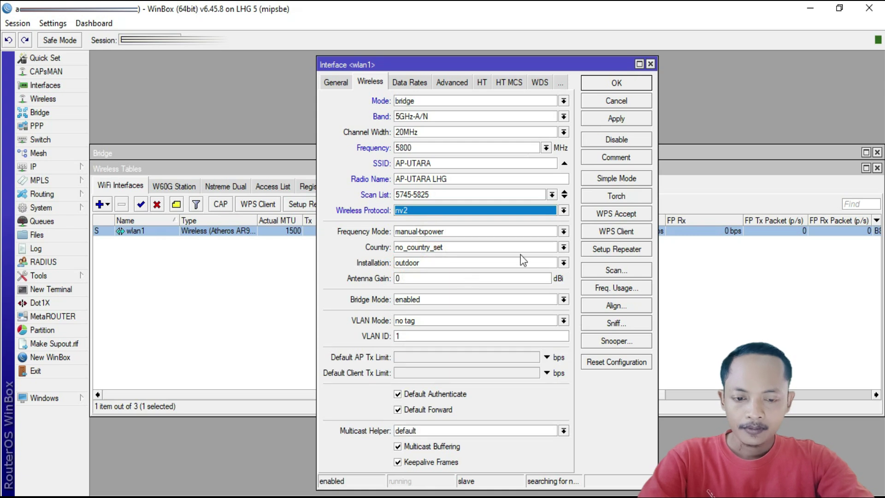
{"action": "left_click", "coordinate": [564, 232]}
{"action": "left_click", "coordinate": [469, 256]}
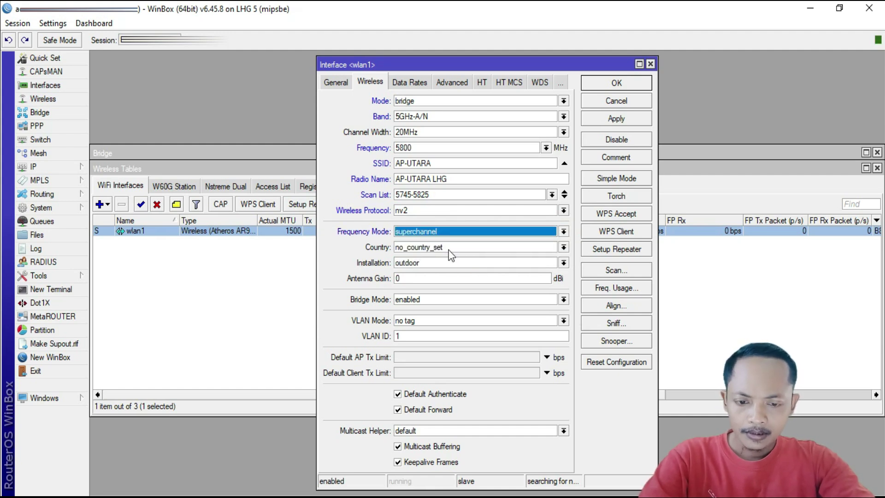
{"action": "left_click", "coordinate": [496, 248]}
{"action": "left_click", "coordinate": [497, 248]}
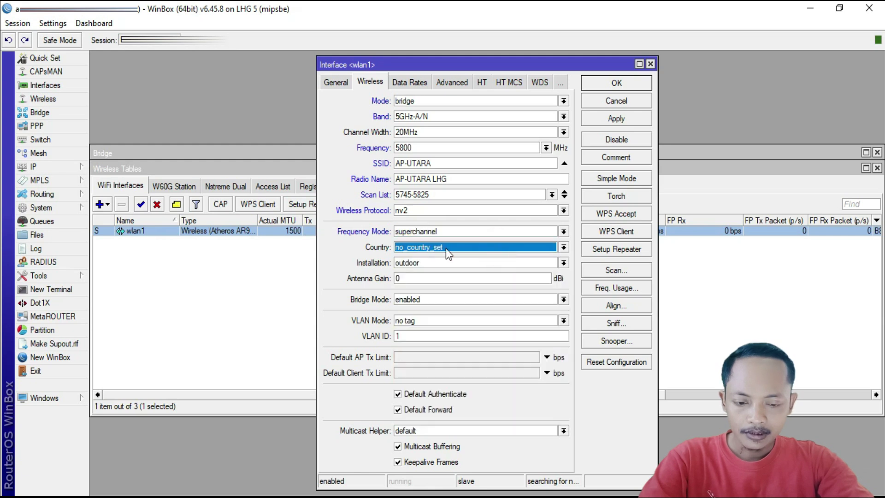
{"action": "left_click", "coordinate": [428, 262]}
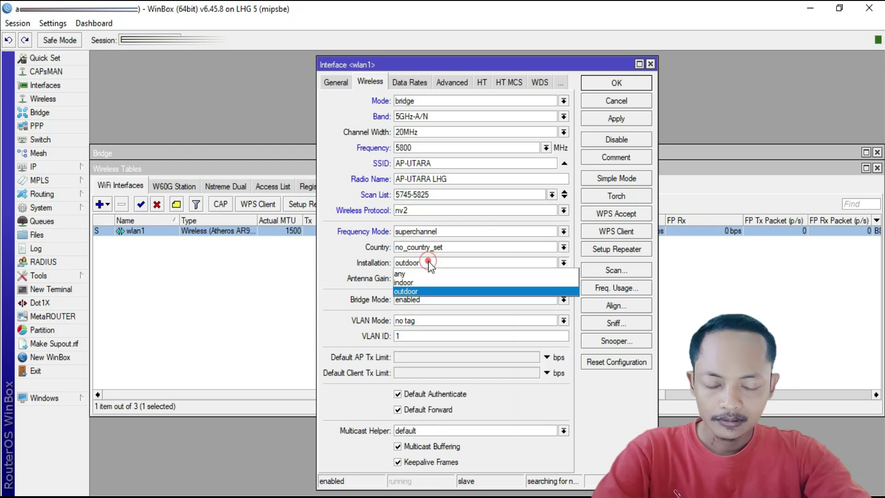
{"action": "left_click", "coordinate": [428, 261]}
{"action": "left_click", "coordinate": [426, 279]}
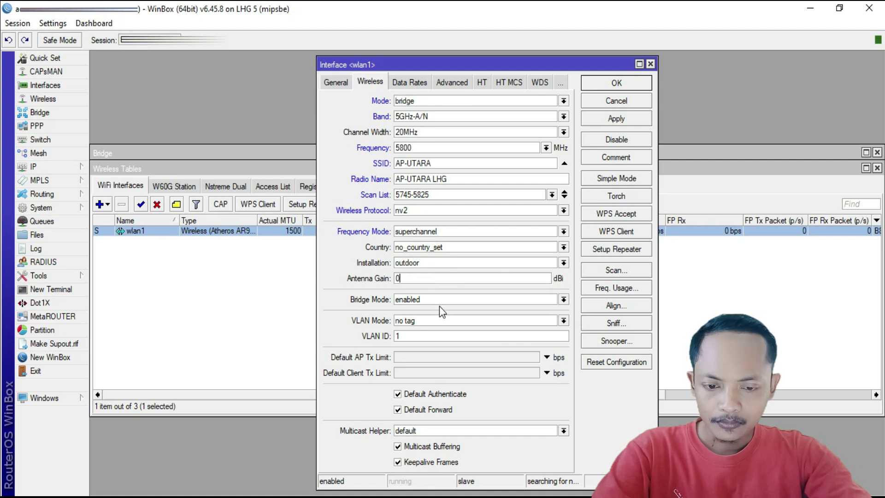
{"action": "left_click", "coordinate": [442, 299]}
{"action": "left_click", "coordinate": [437, 319]}
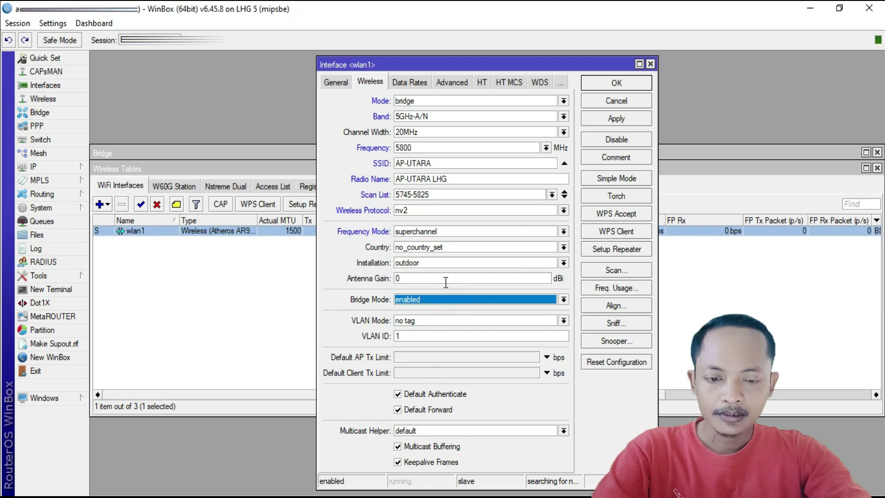
{"action": "left_click", "coordinate": [415, 83]}
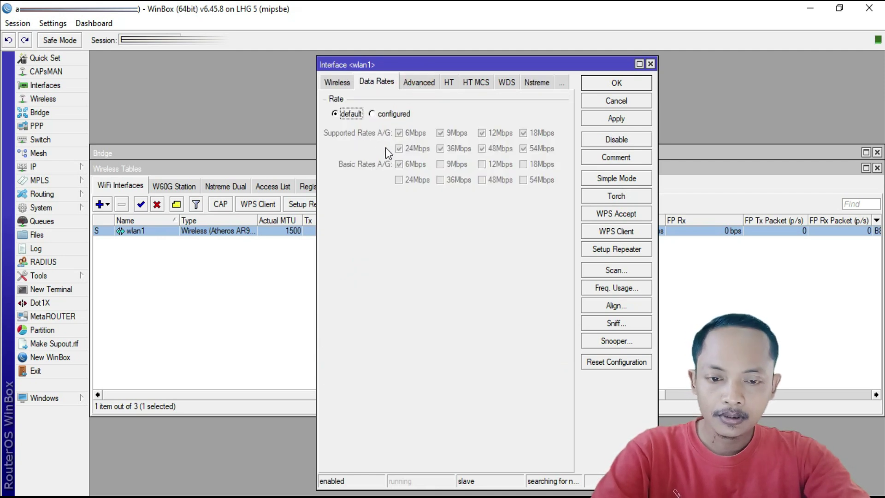
Look through the HT, HT MCS and WDS tabs, then tick Enable Nstreme for wlan1.
{"action": "left_click", "coordinate": [418, 82]}
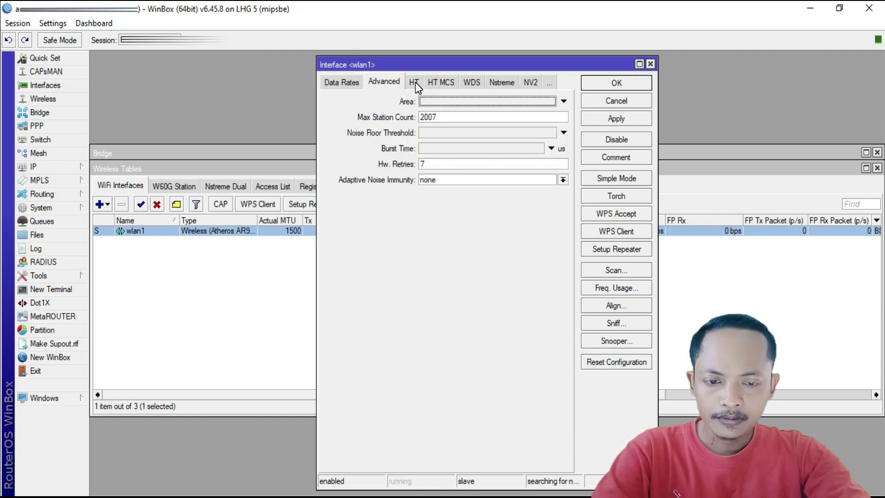
{"action": "left_click", "coordinate": [415, 82]}
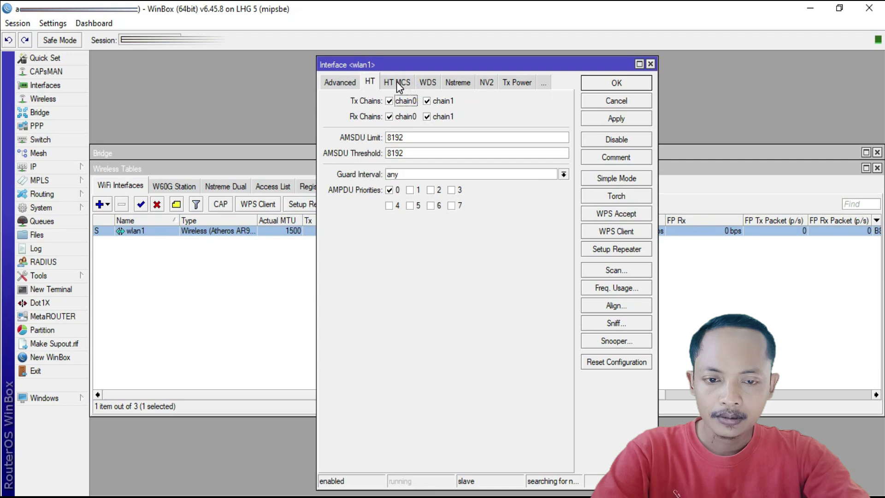
{"action": "left_click", "coordinate": [397, 82]}
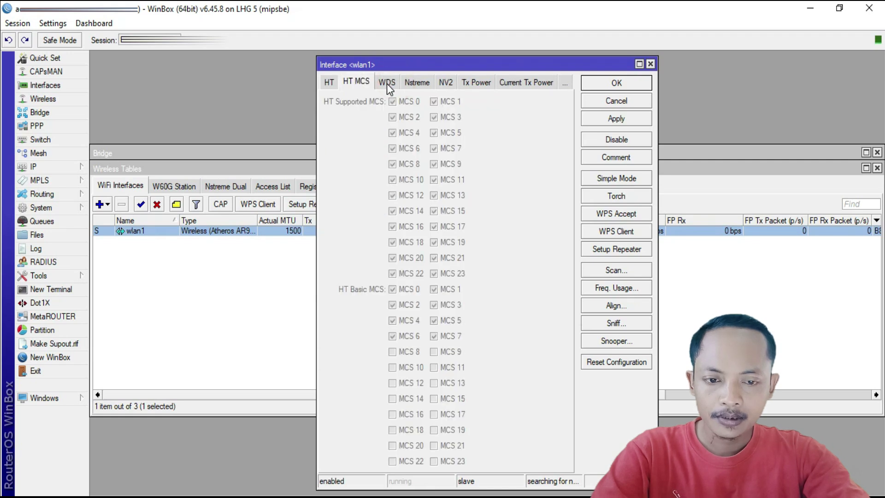
{"action": "left_click", "coordinate": [386, 83]}
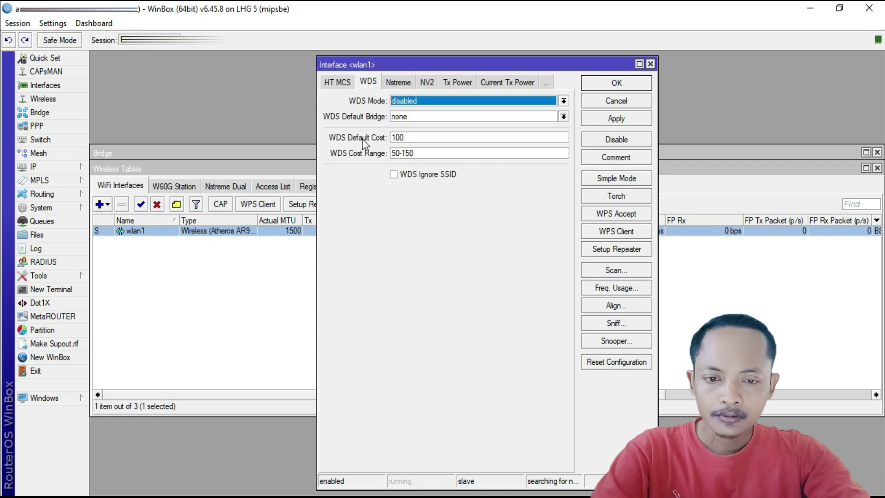
{"action": "left_click", "coordinate": [397, 83]}
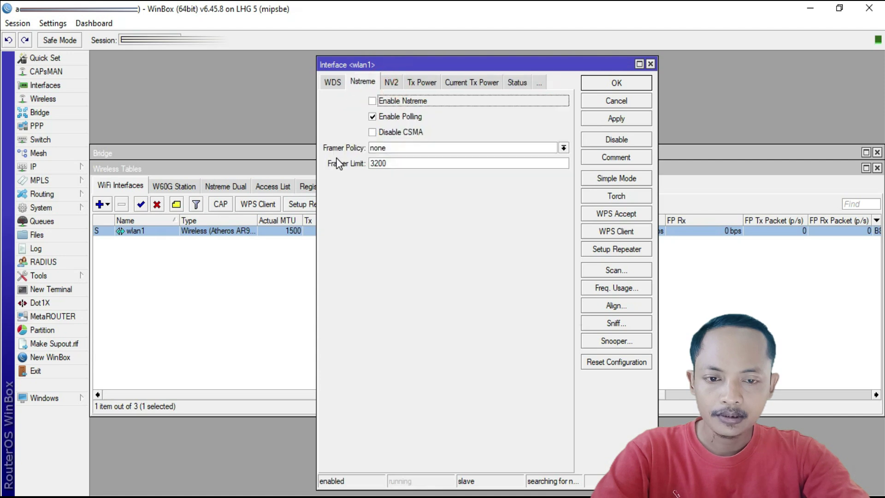
{"action": "left_click", "coordinate": [372, 100]}
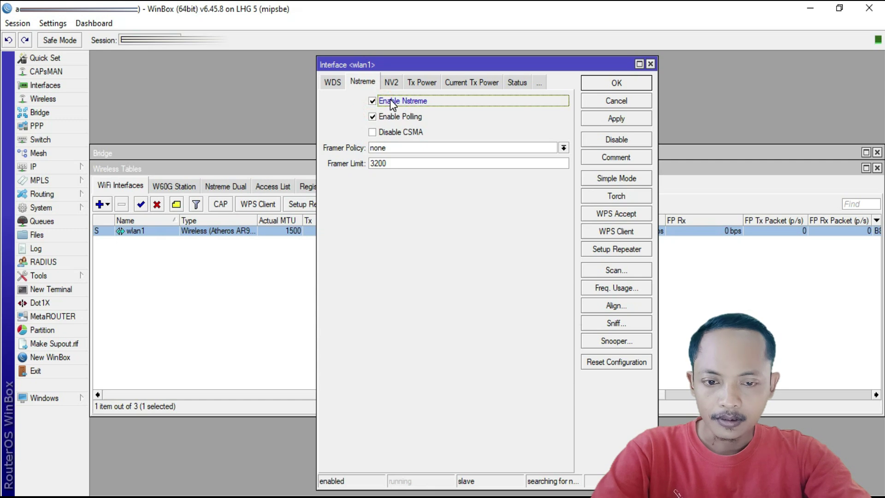
{"action": "left_click", "coordinate": [392, 83]}
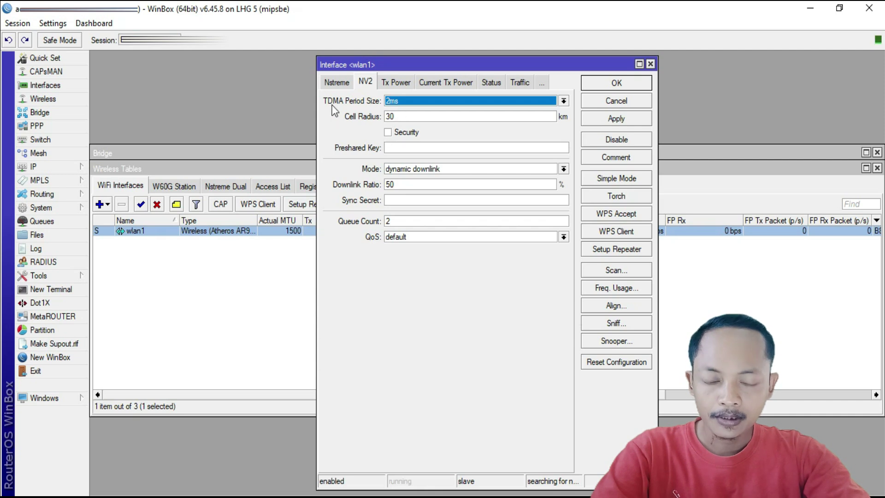
Tick NV2 Security and enter the NV2 preshared key.
{"action": "left_click", "coordinate": [388, 133]}
{"action": "left_click", "coordinate": [398, 148]}
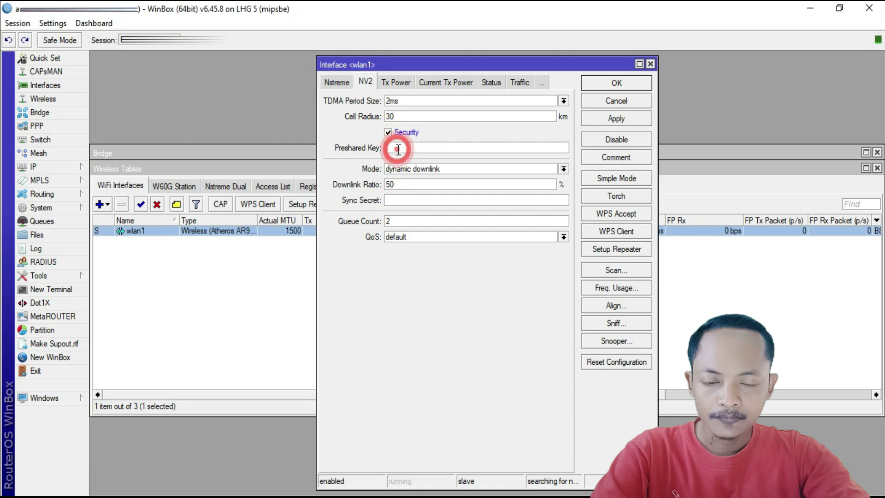
{"action": "type", "text": "123"}
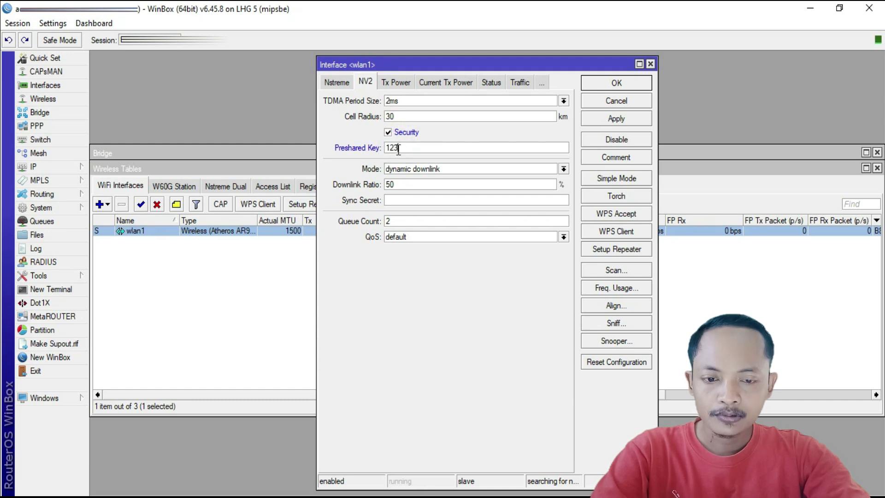
{"action": "type", "text": "45678"}
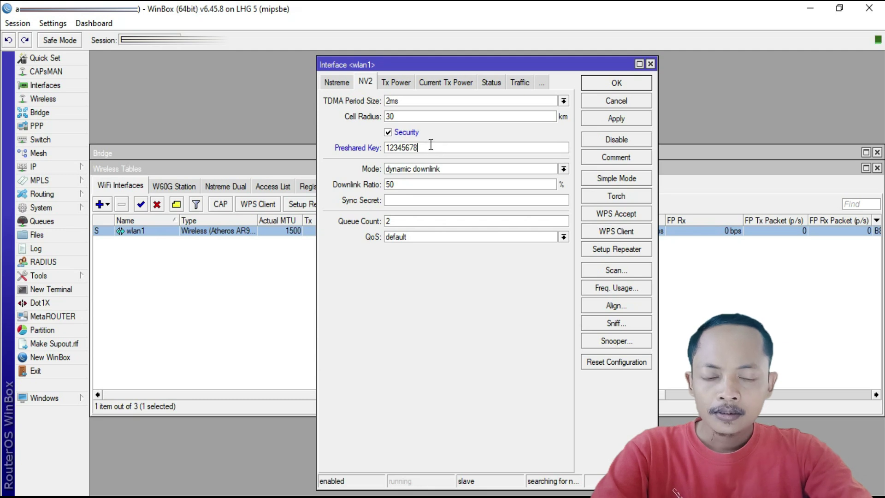
Review the Tx Power, Status and Traffic tabs, then apply and save the wlan1 settings.
{"action": "left_click", "coordinate": [391, 83]}
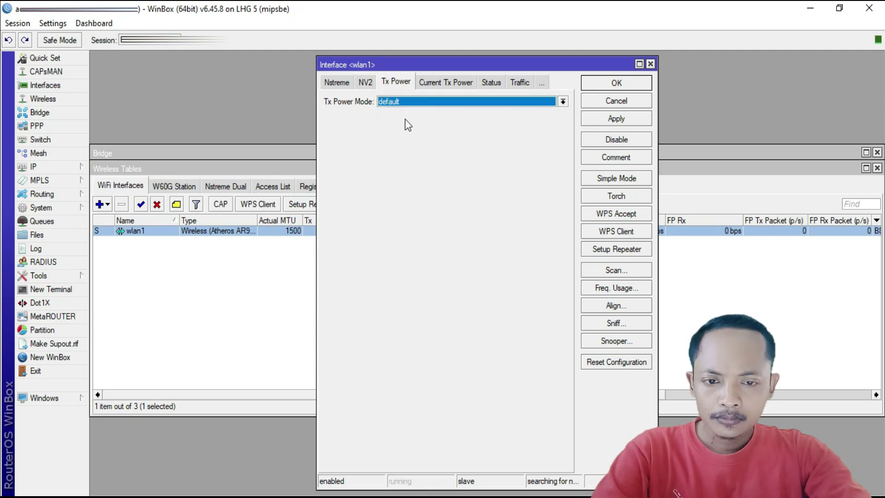
{"action": "left_click", "coordinate": [434, 83]}
{"action": "left_click", "coordinate": [491, 84]}
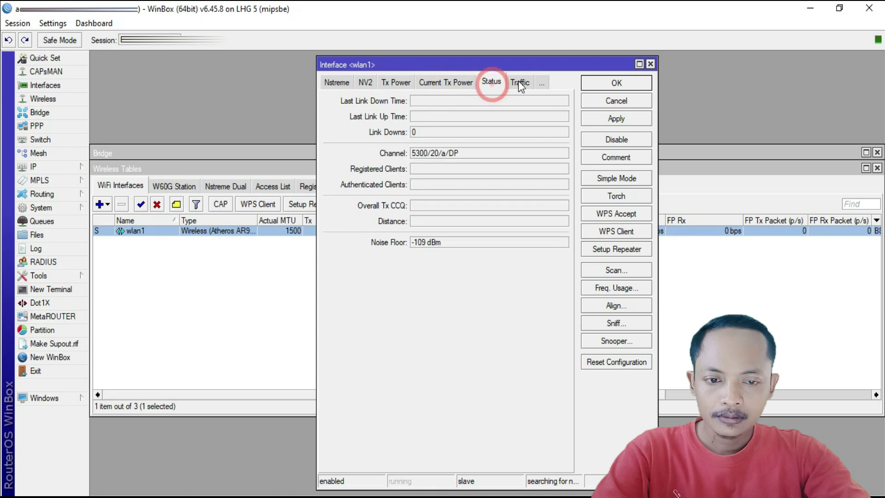
{"action": "left_click", "coordinate": [519, 83]}
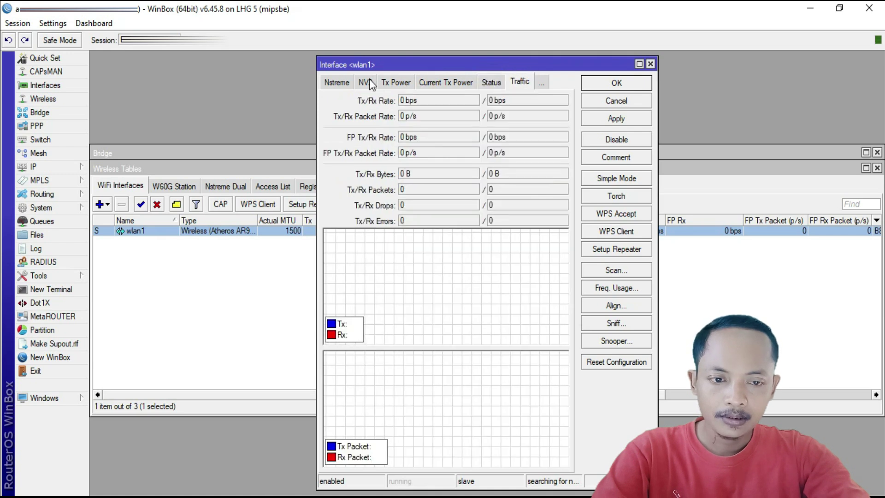
{"action": "left_click", "coordinate": [369, 79]}
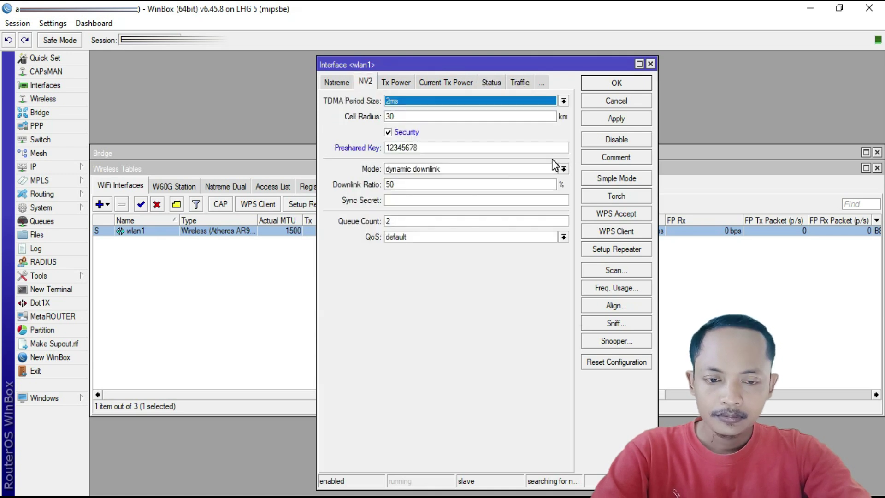
{"action": "left_click", "coordinate": [622, 124]}
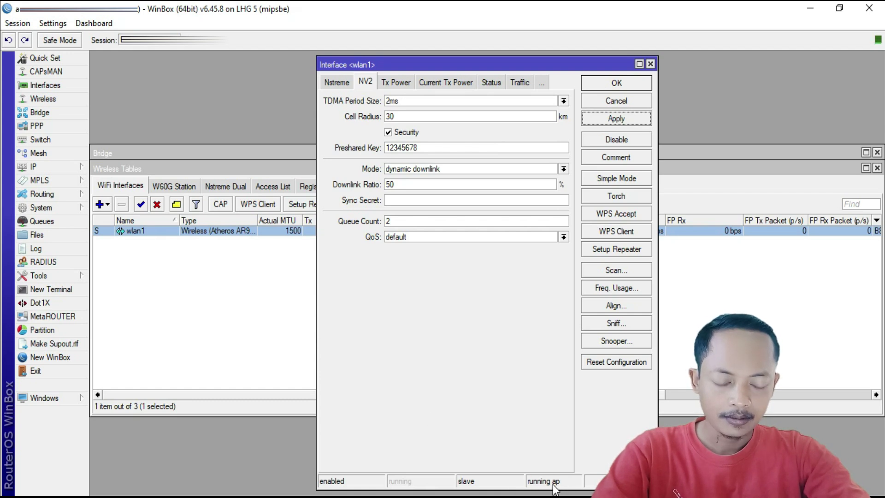
{"action": "left_click", "coordinate": [628, 89]}
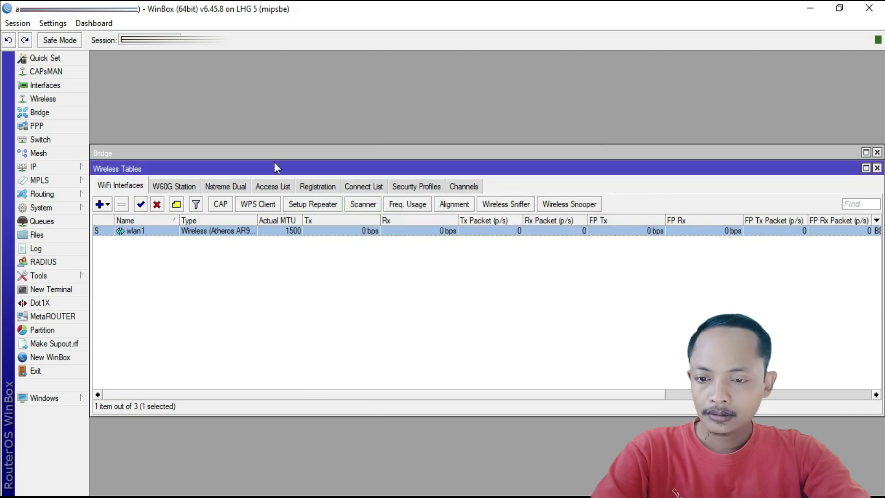
Run ping 8.8.8.8 in a new terminal, which reports no route to host.
{"action": "left_click", "coordinate": [52, 292]}
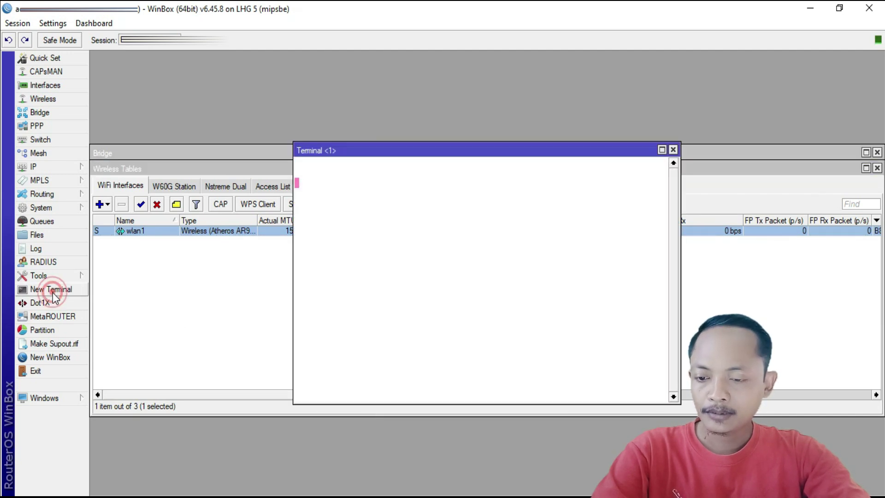
{"action": "type", "text": "ping 8.8.8.8"}
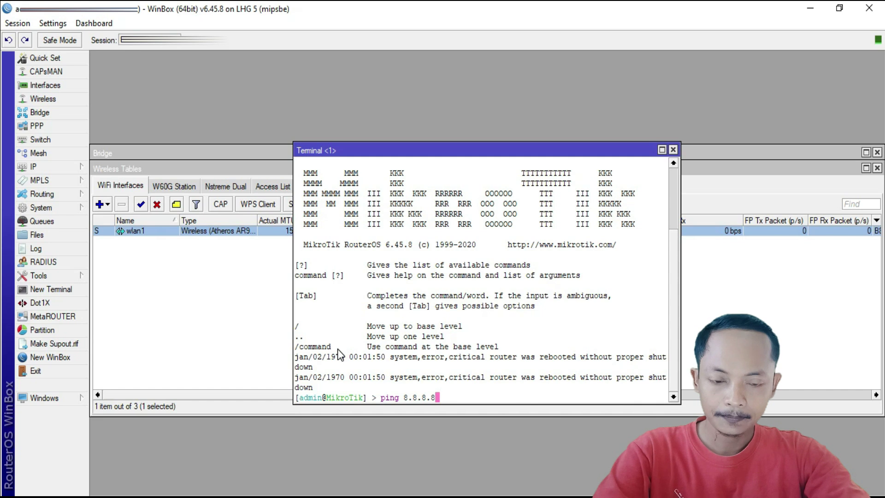
{"action": "key", "text": "Return"}
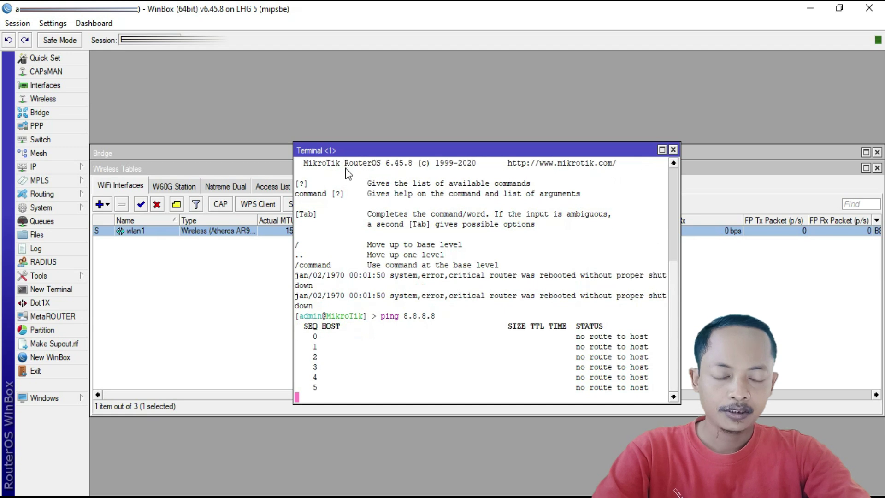
{"action": "left_click", "coordinate": [48, 59]}
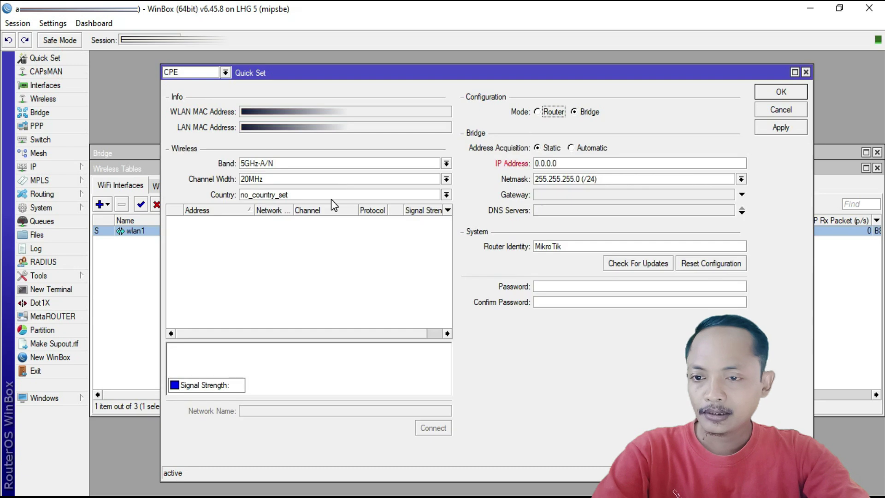
Switch Quick Set to PTP Bridge AP with Automatic (Any) DHCP addressing, renew the lease and apply.
{"action": "key", "text": "p"}
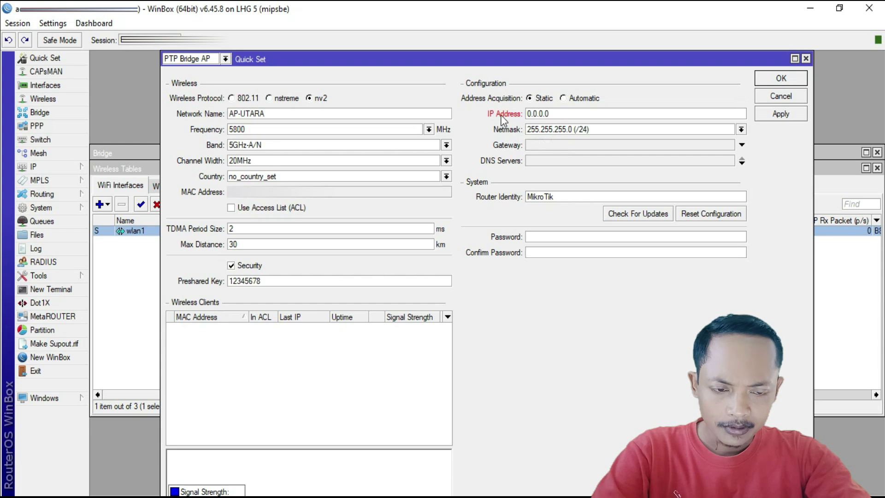
{"action": "key", "text": "alt"}
{"action": "left_click", "coordinate": [582, 99]}
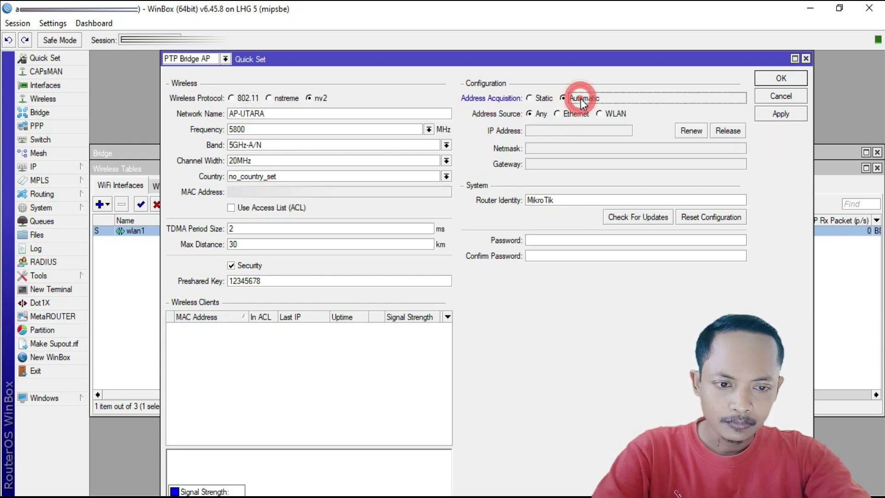
{"action": "left_click", "coordinate": [544, 115]}
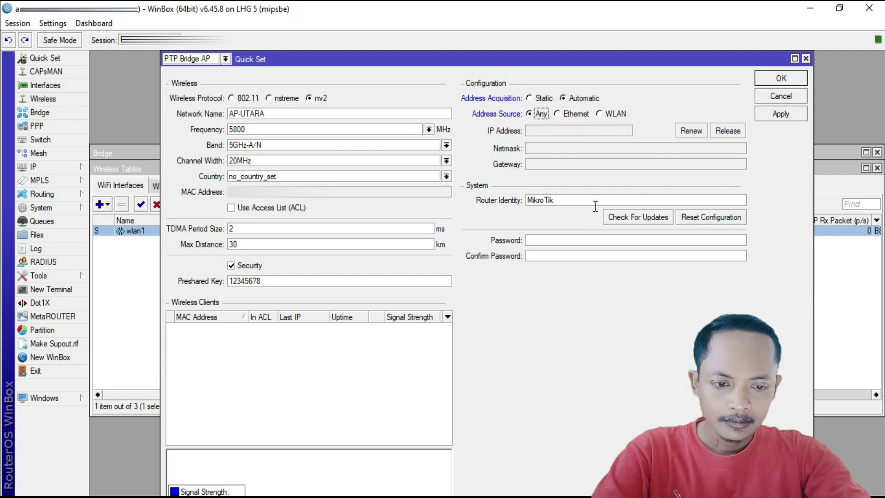
{"action": "left_click", "coordinate": [688, 131]}
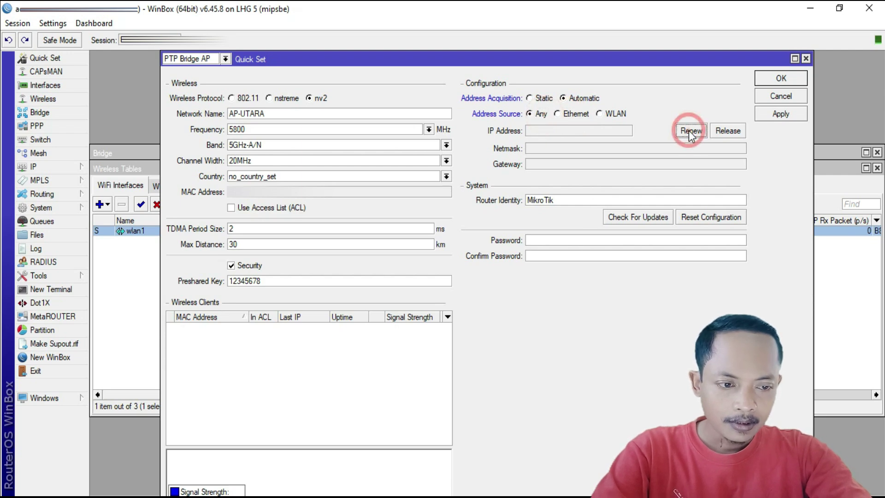
{"action": "left_click", "coordinate": [781, 116]}
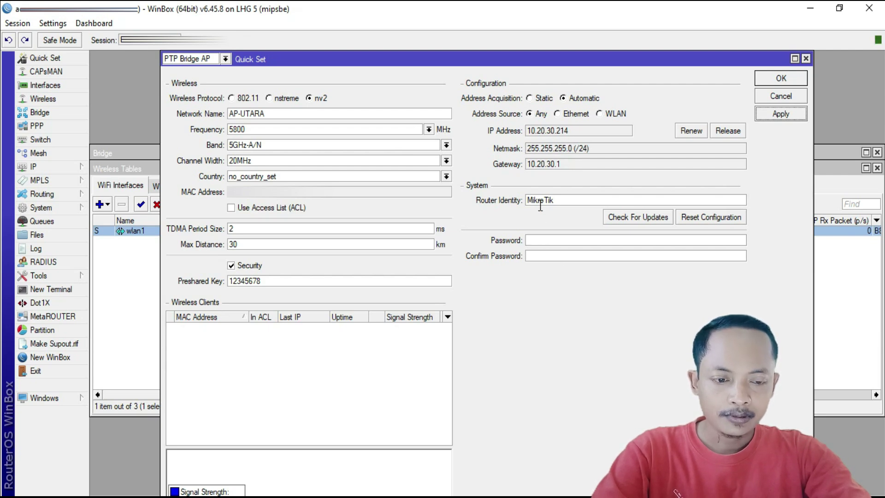
Rename the router identity to 'AP-LHG UTARA', apply and close Quick Set.
{"action": "double_click", "coordinate": [581, 200]}
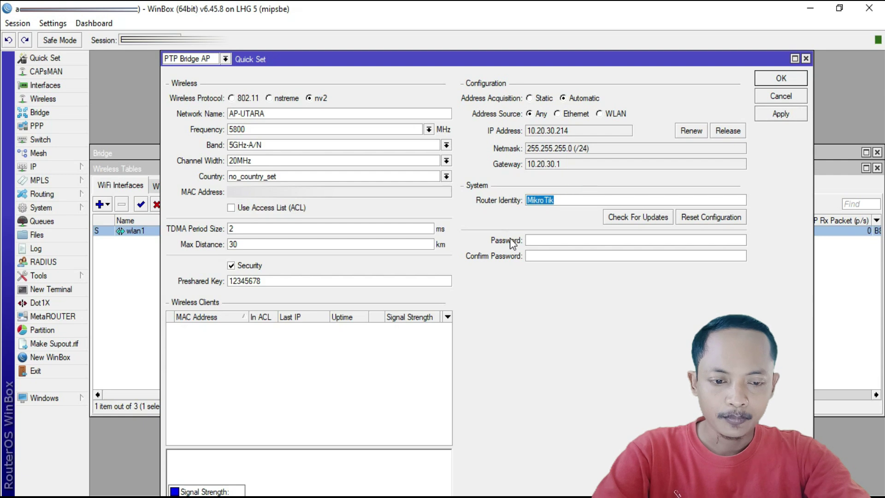
{"action": "type", "text": "AP"}
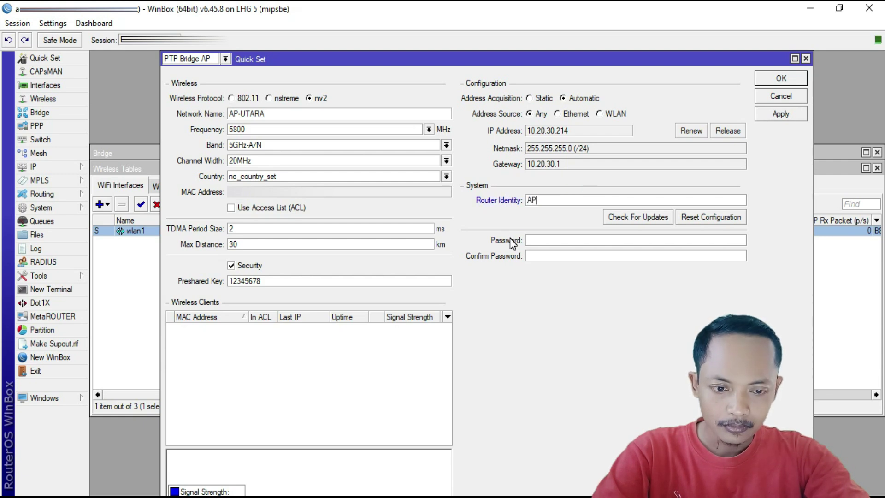
{"action": "type", "text": "-L"}
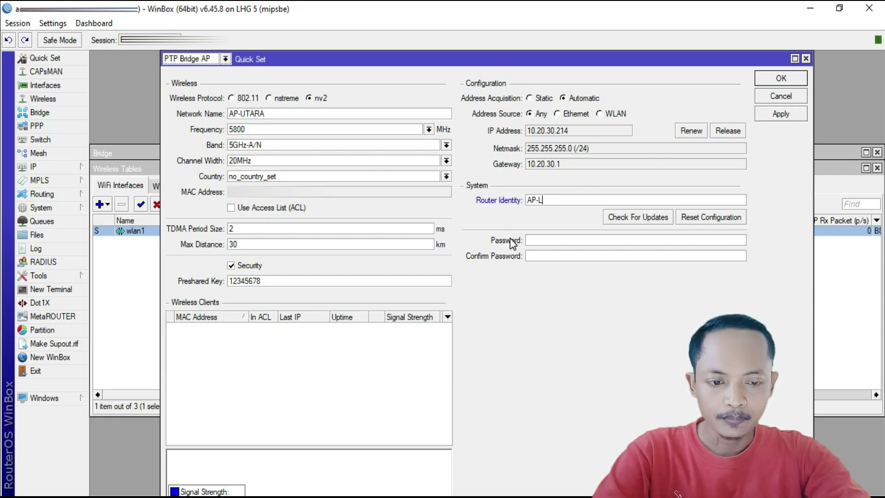
{"action": "type", "text": "HG UTARA"}
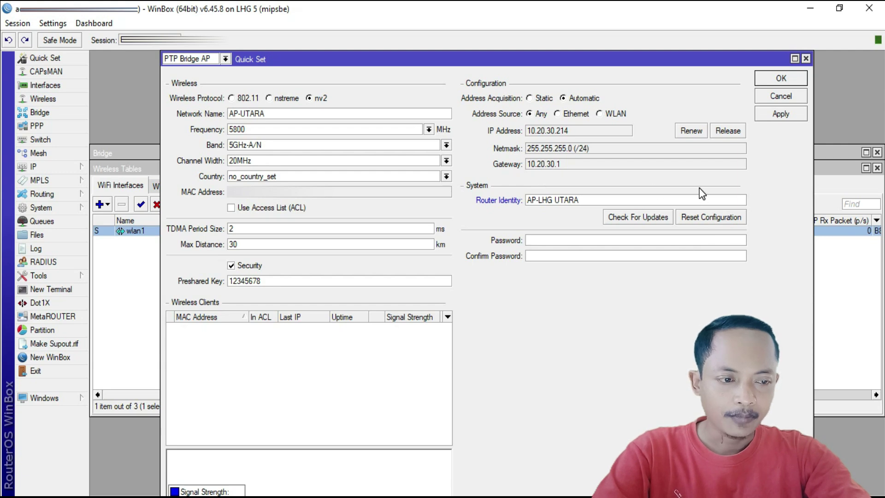
{"action": "left_click", "coordinate": [776, 115]}
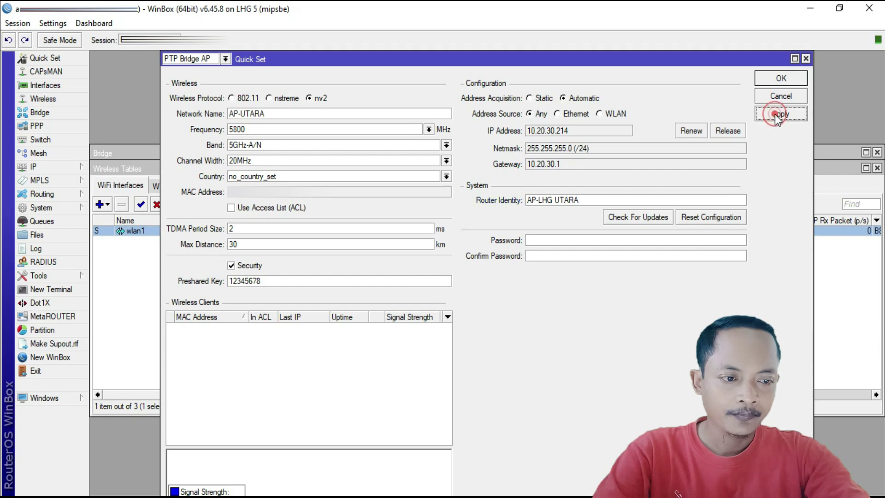
{"action": "left_click", "coordinate": [777, 83]}
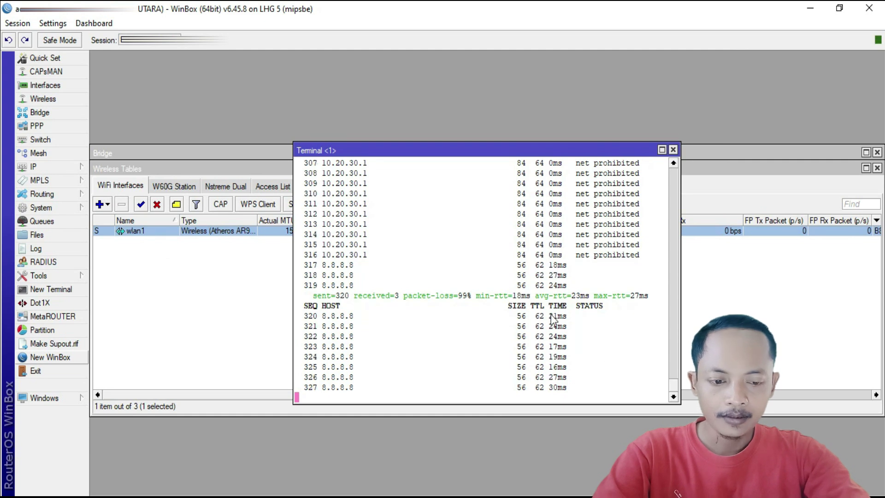